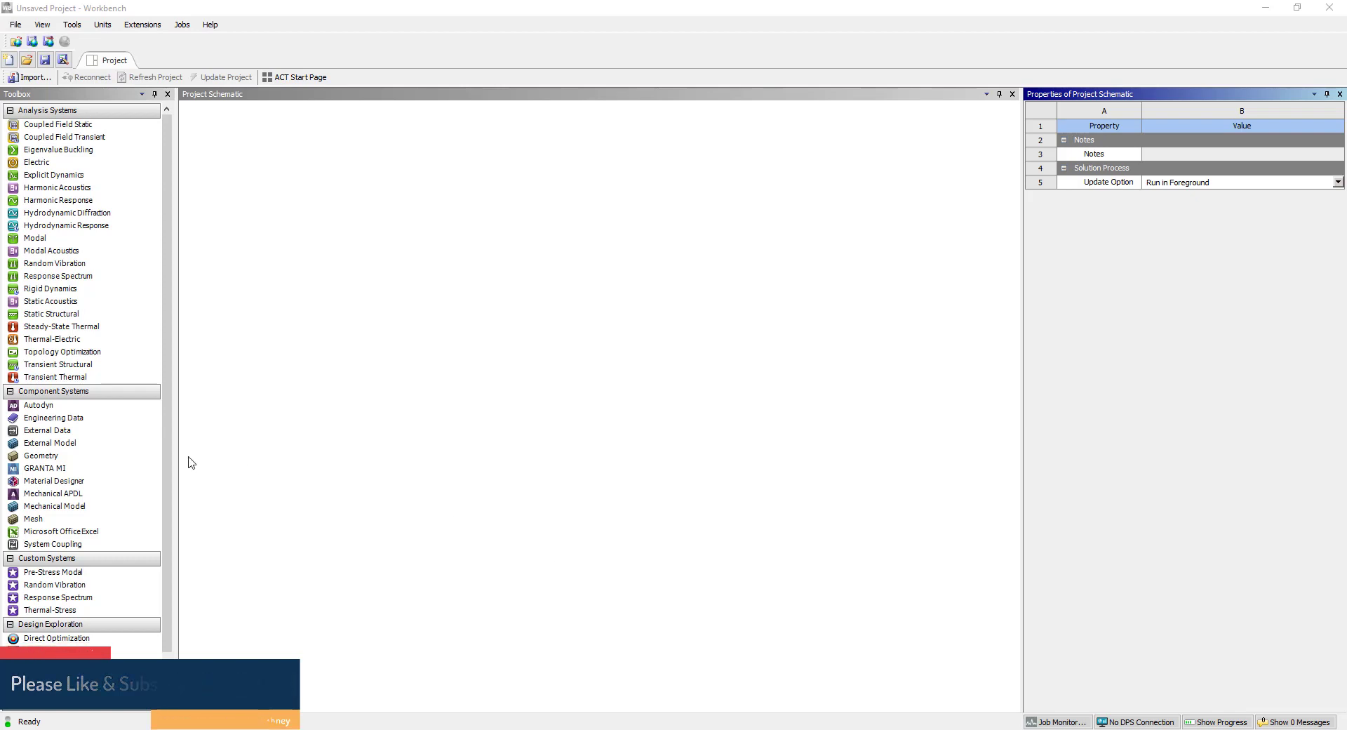
# Add a standalone Mesh system to the schematic and start new SpaceClaim geometry for it
pyautogui.moveTo(32, 519); pyautogui.dragTo(263, 184)
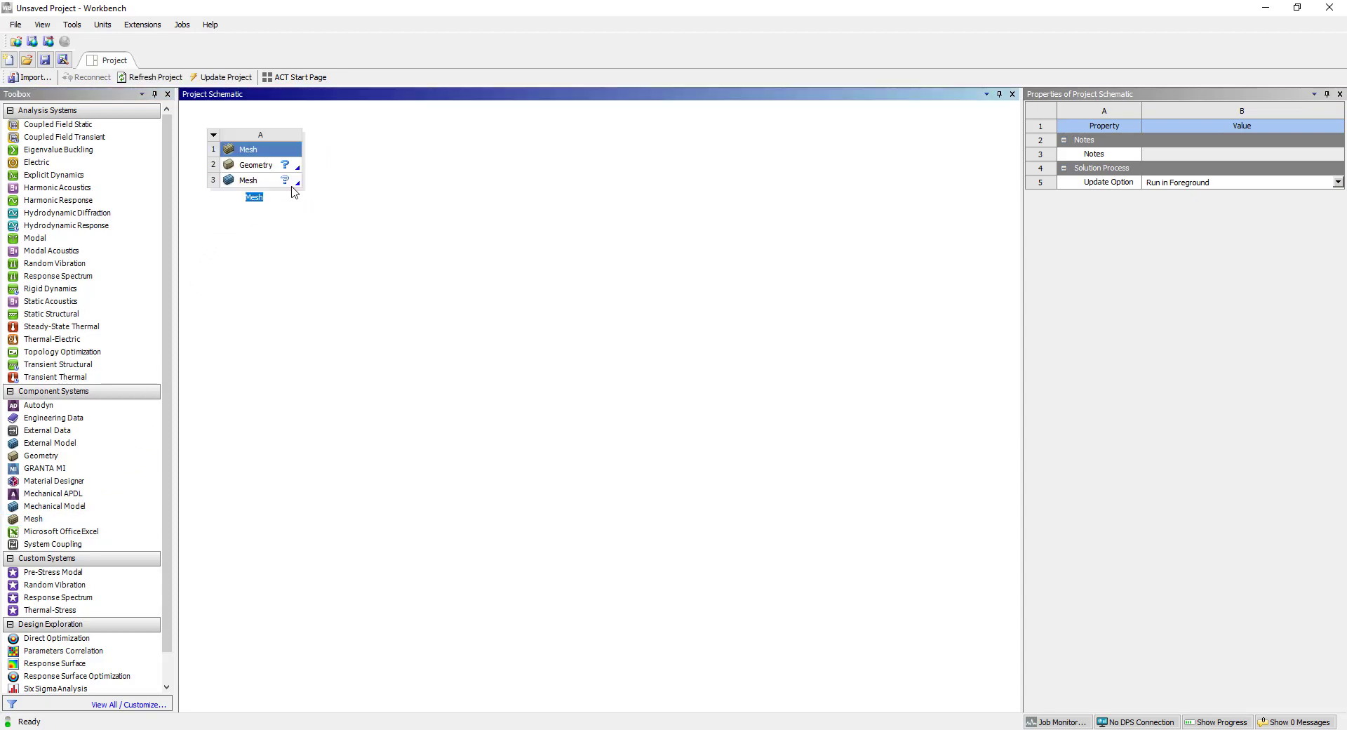
pyautogui.click(267, 171)
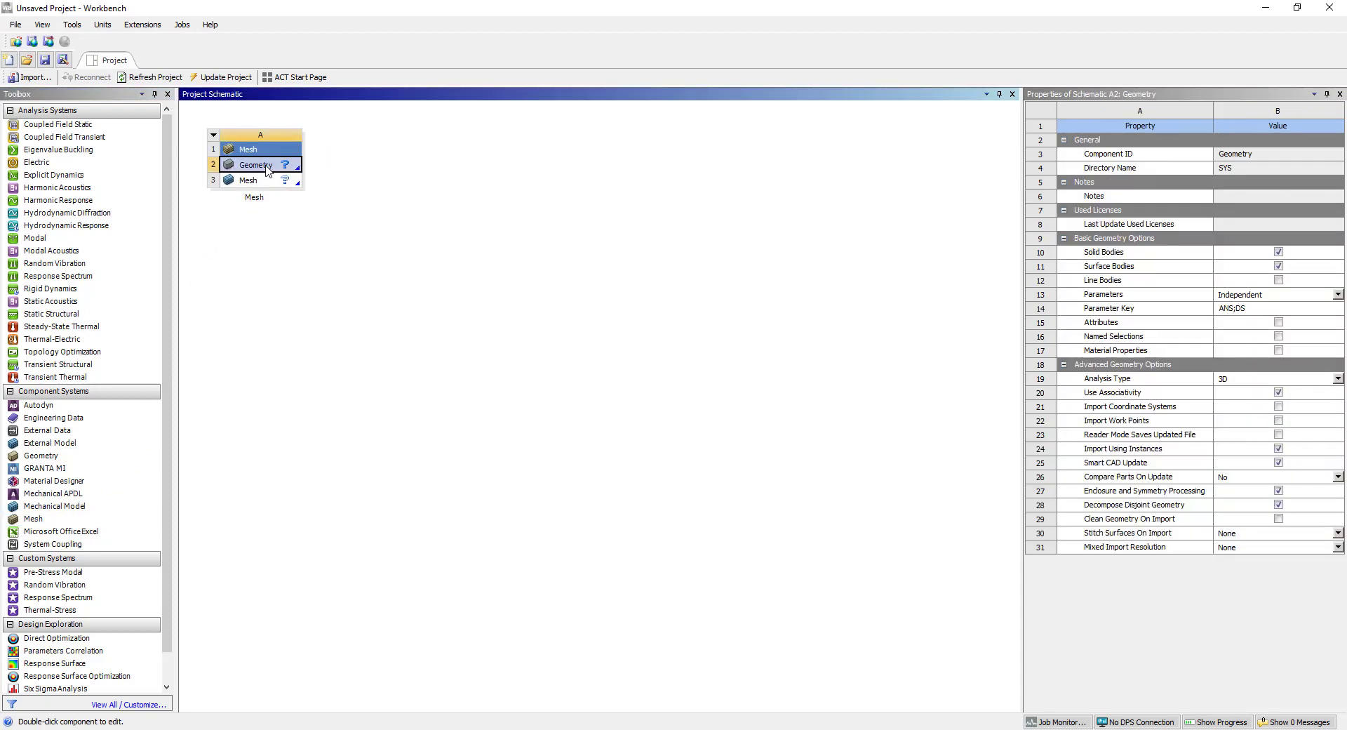
pyautogui.rightClick(270, 166)
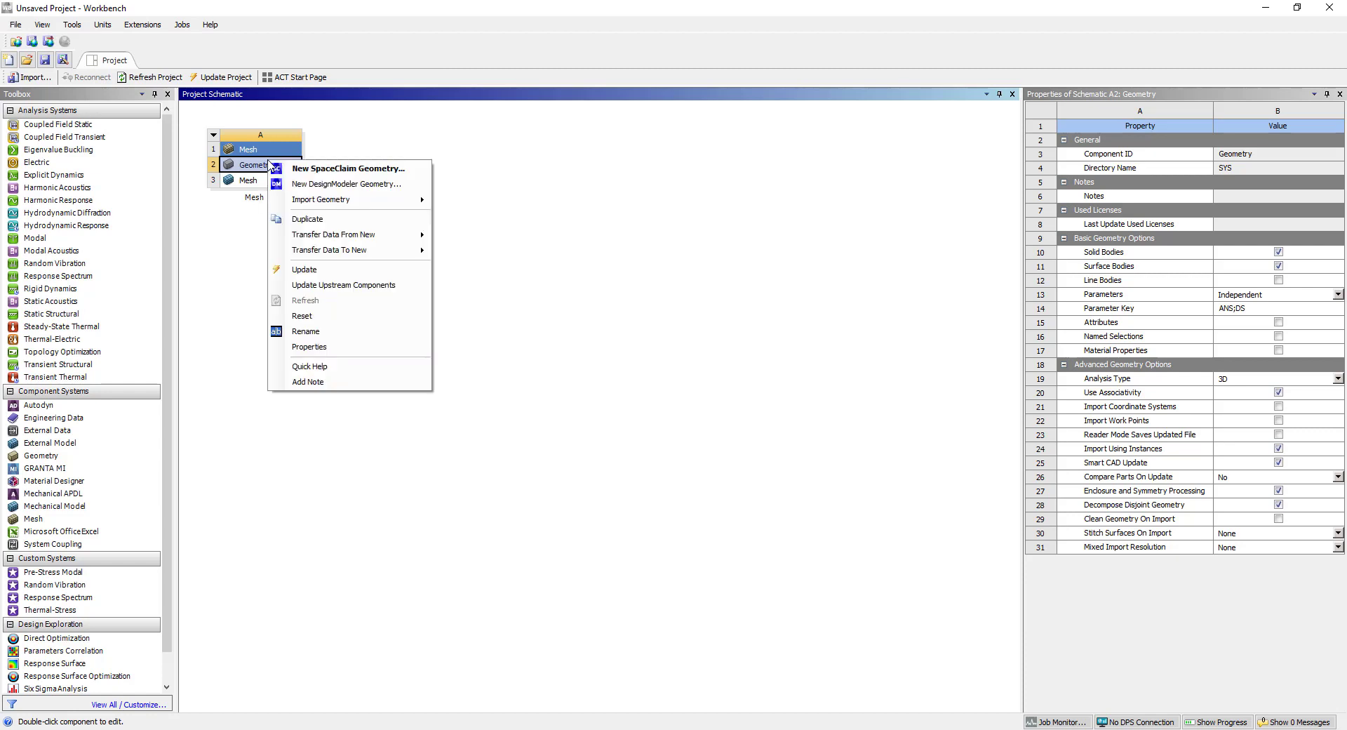
pyautogui.click(325, 169)
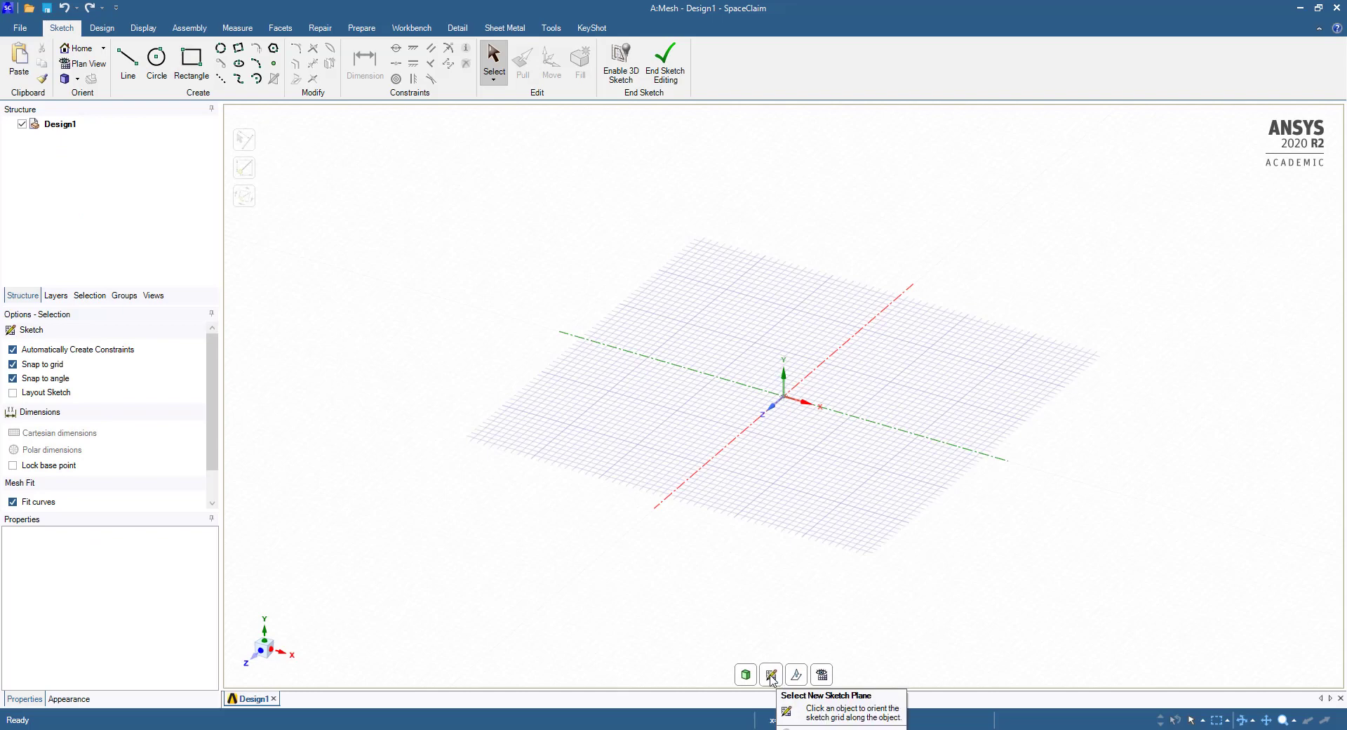
# On the default plane in plan view, draw a 50 × 50 mm rectangle from the origin
pyautogui.click(771, 674)
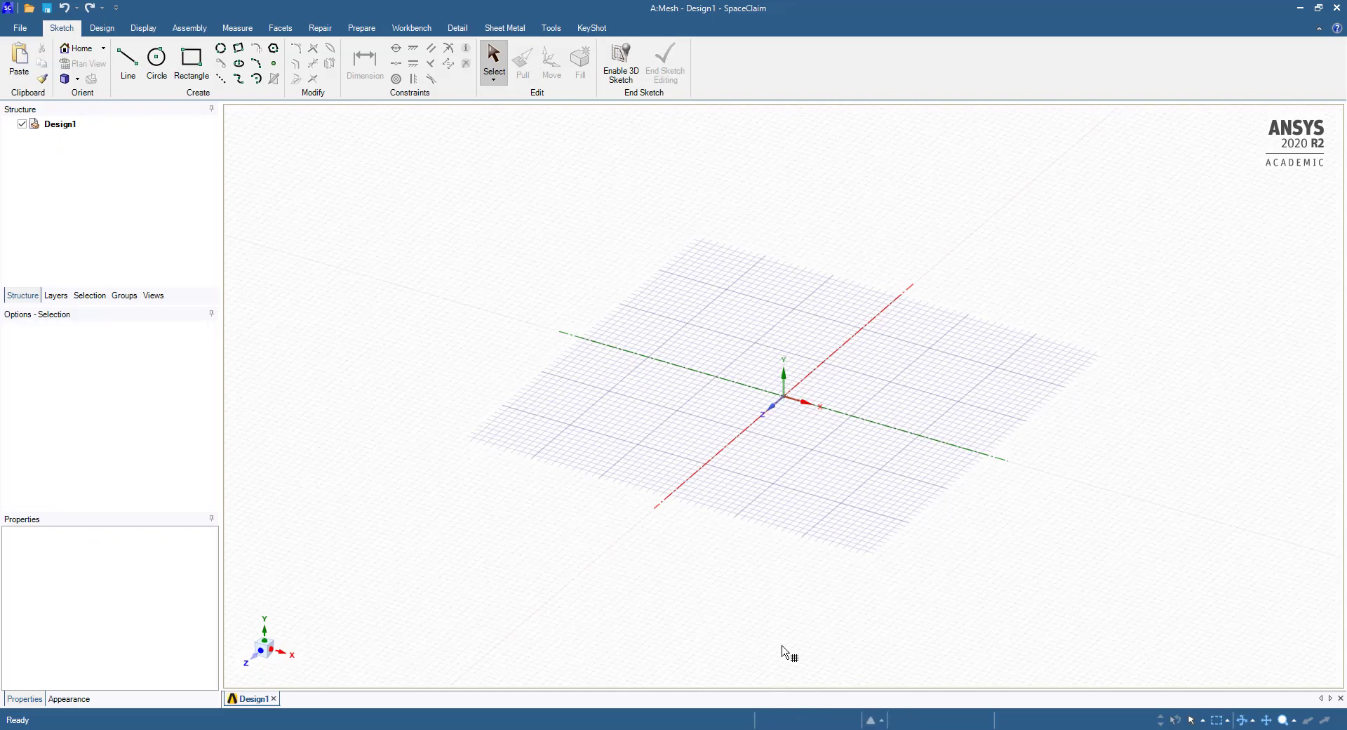
pyautogui.click(786, 382)
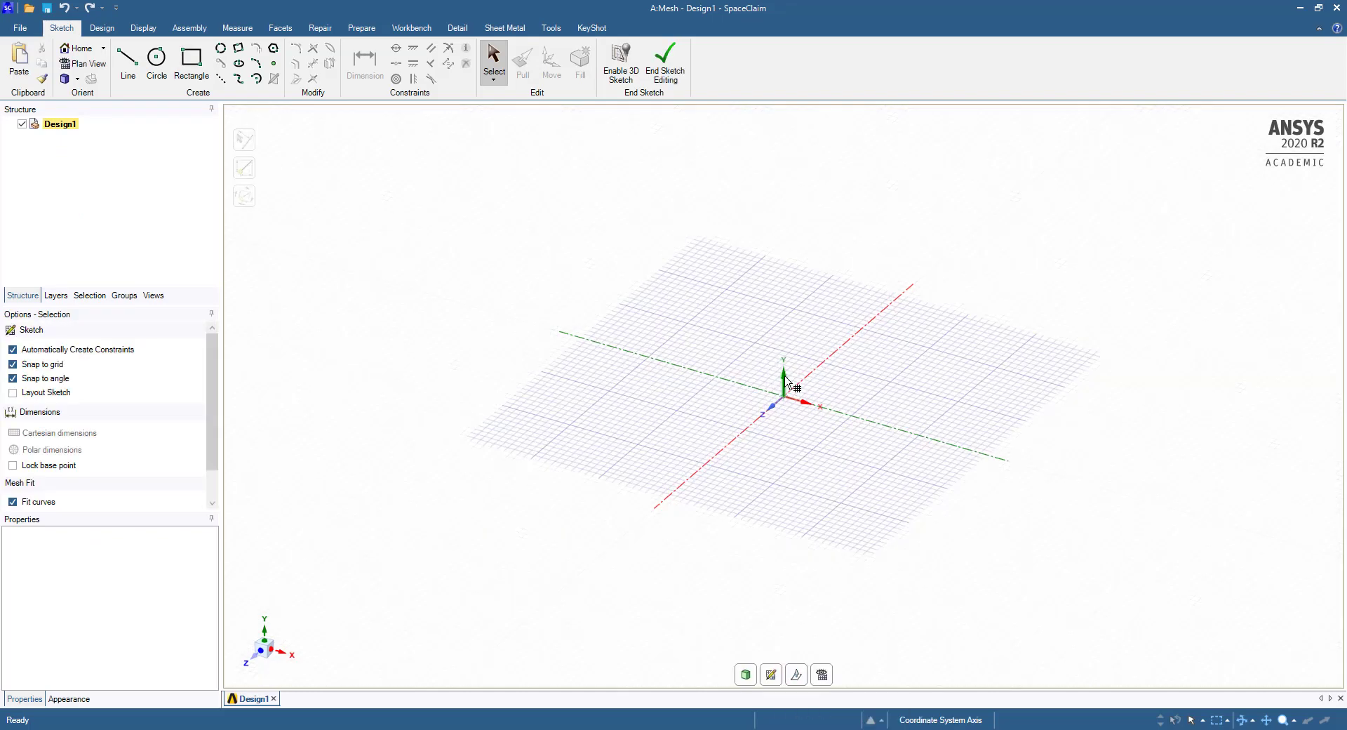
pyautogui.click(822, 675)
pyautogui.click(191, 60)
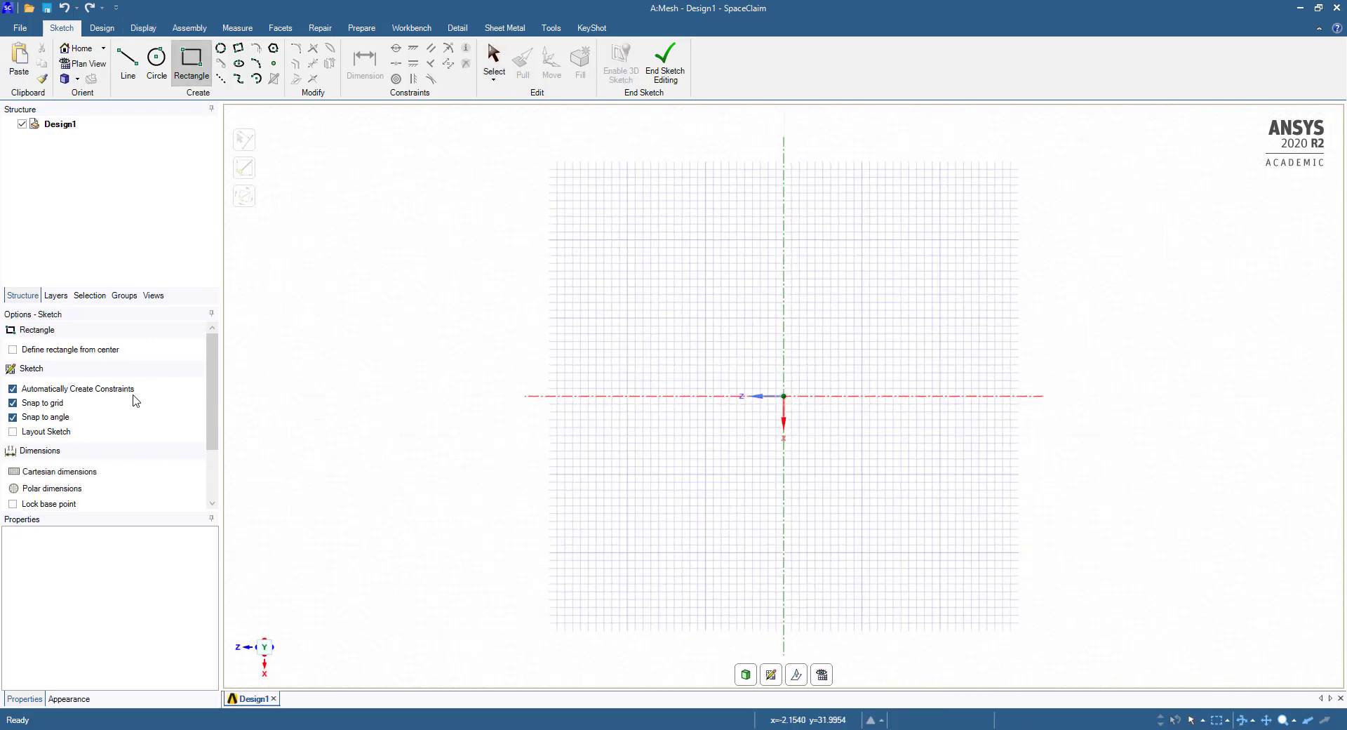
pyautogui.click(60, 355)
pyautogui.click(784, 396)
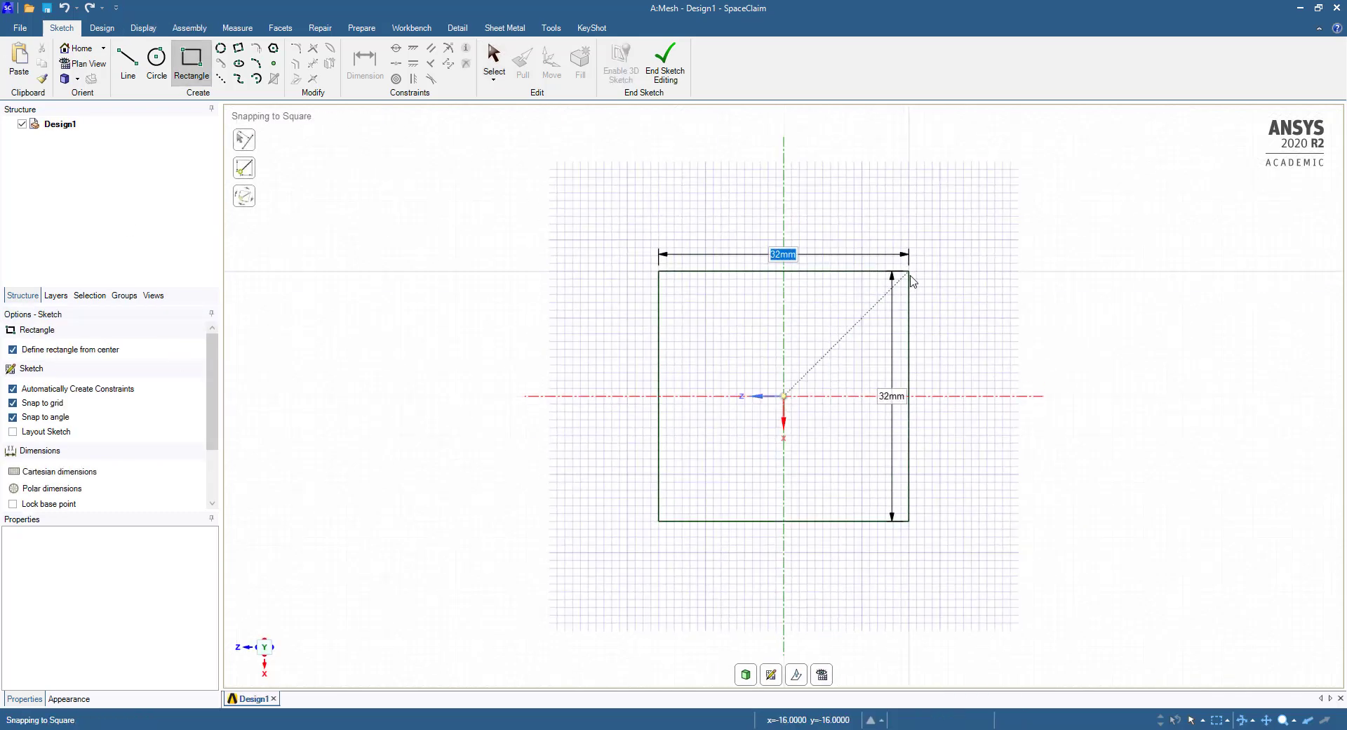
pyautogui.write('50')
pyautogui.press('Tab')
pyautogui.write('50')
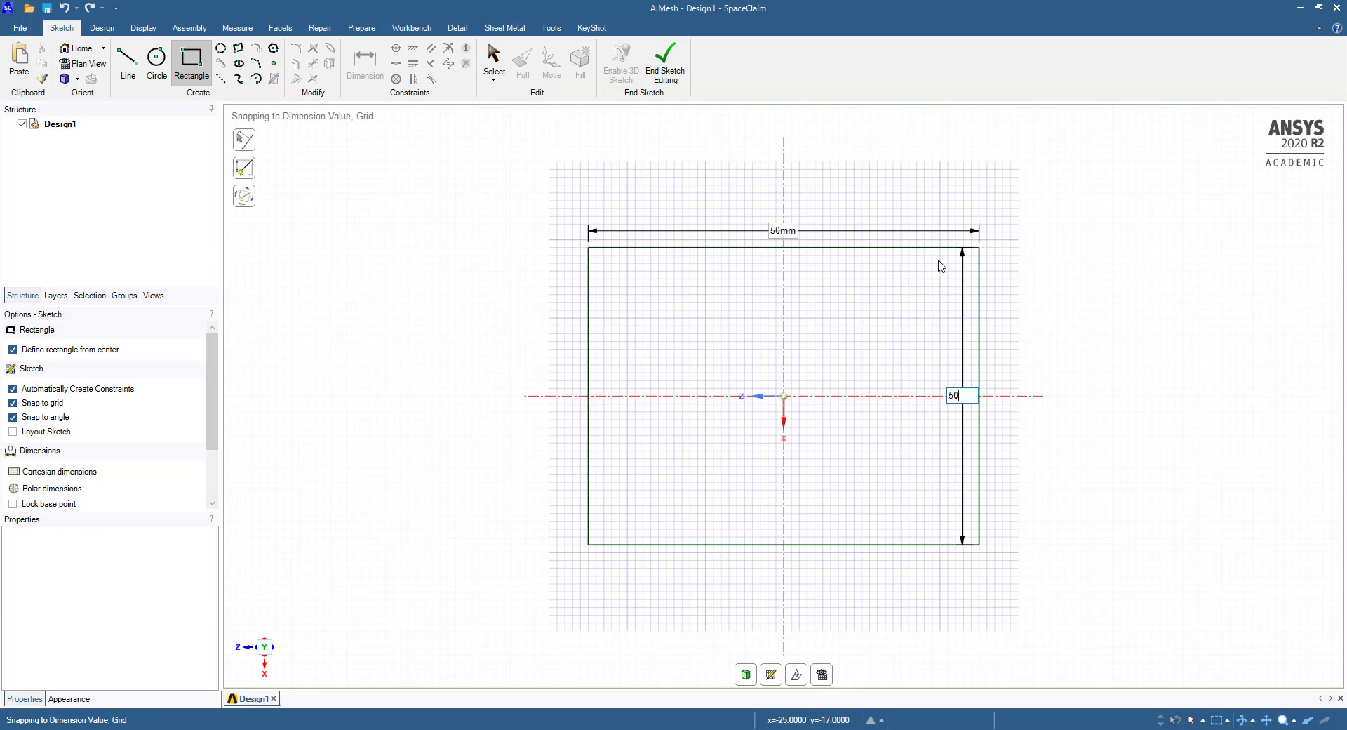
pyautogui.press('Return')
# Centre the rectangle on the vertical axis and end the sketch to form a surface
pyautogui.click(365, 61)
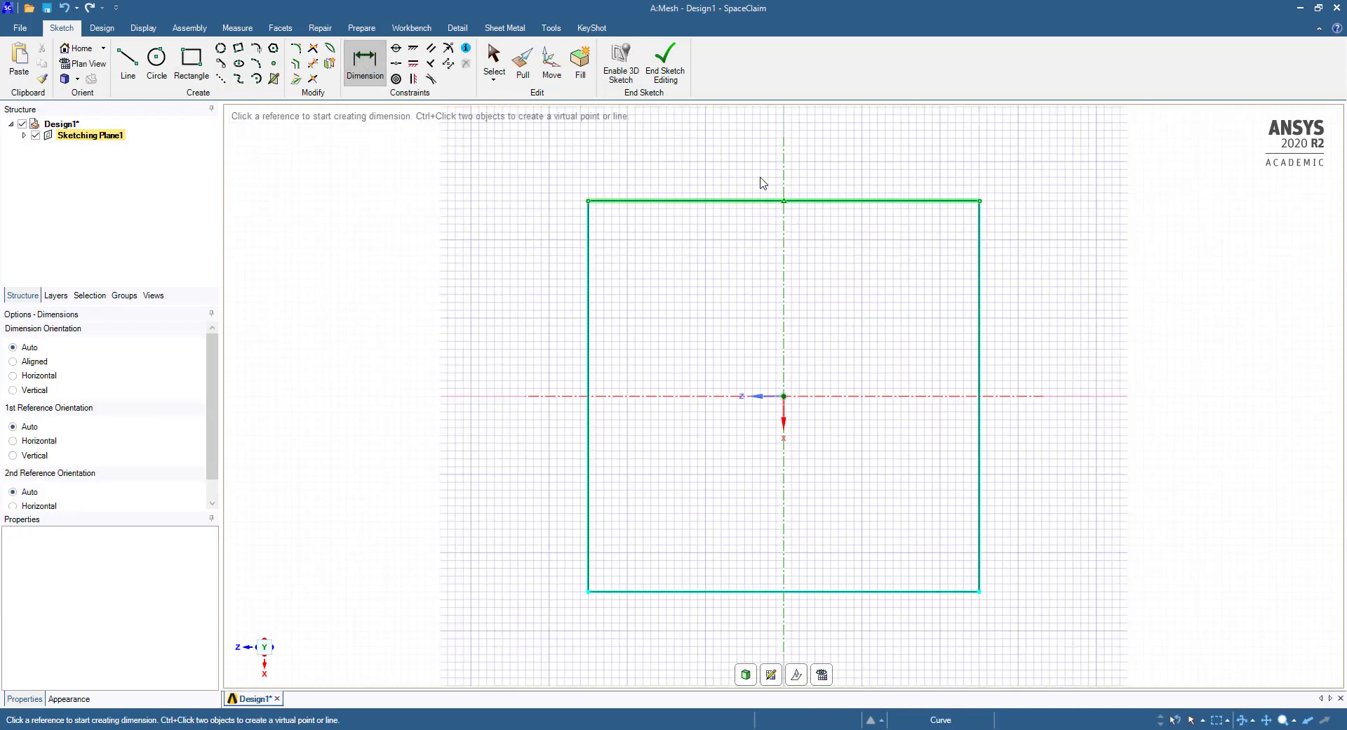
pyautogui.click(855, 201)
pyautogui.click(449, 63)
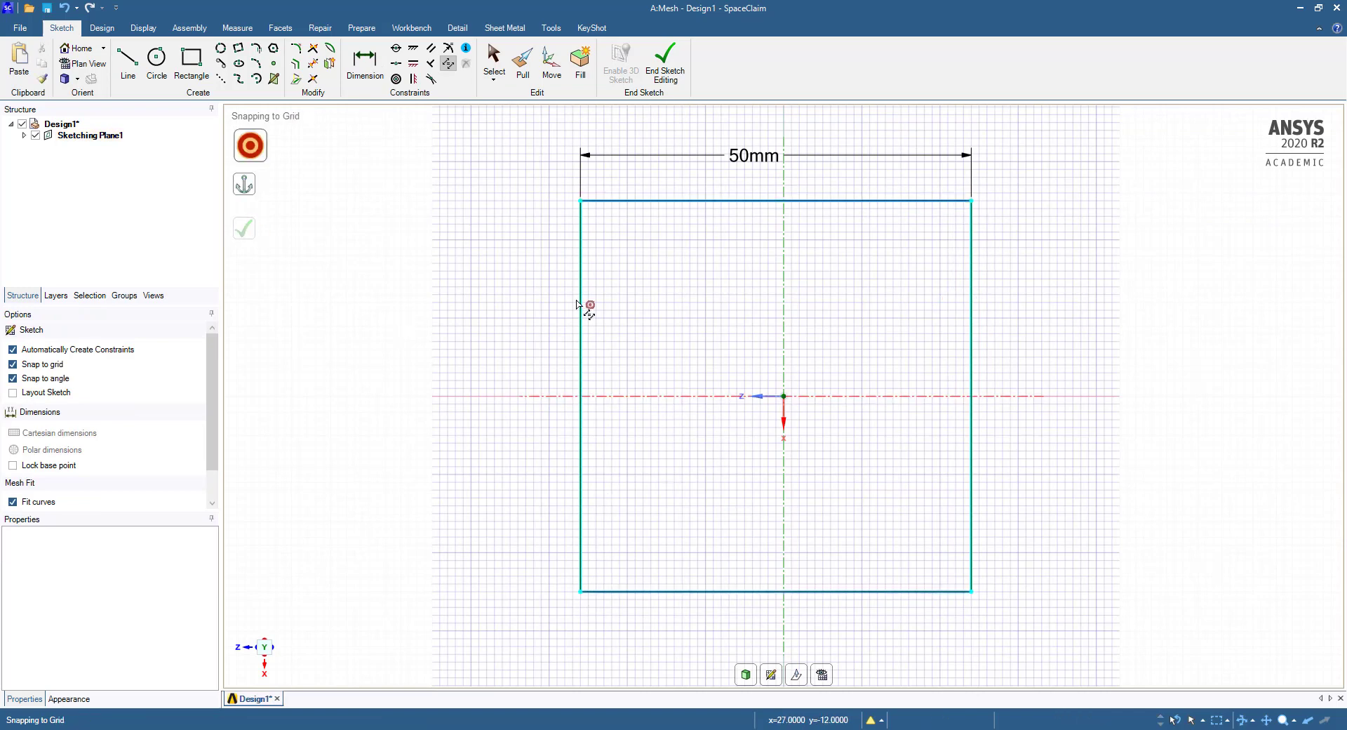
pyautogui.click(785, 306)
pyautogui.click(789, 306)
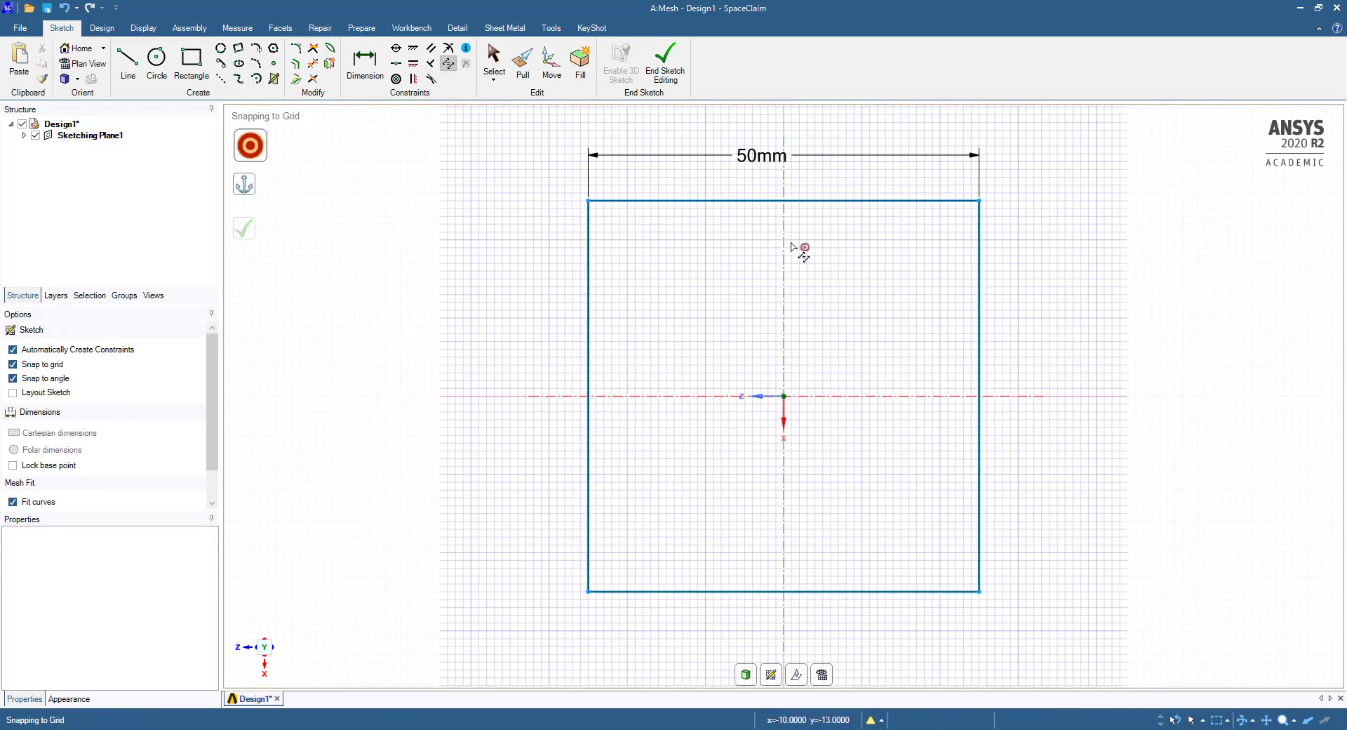
pyautogui.click(665, 63)
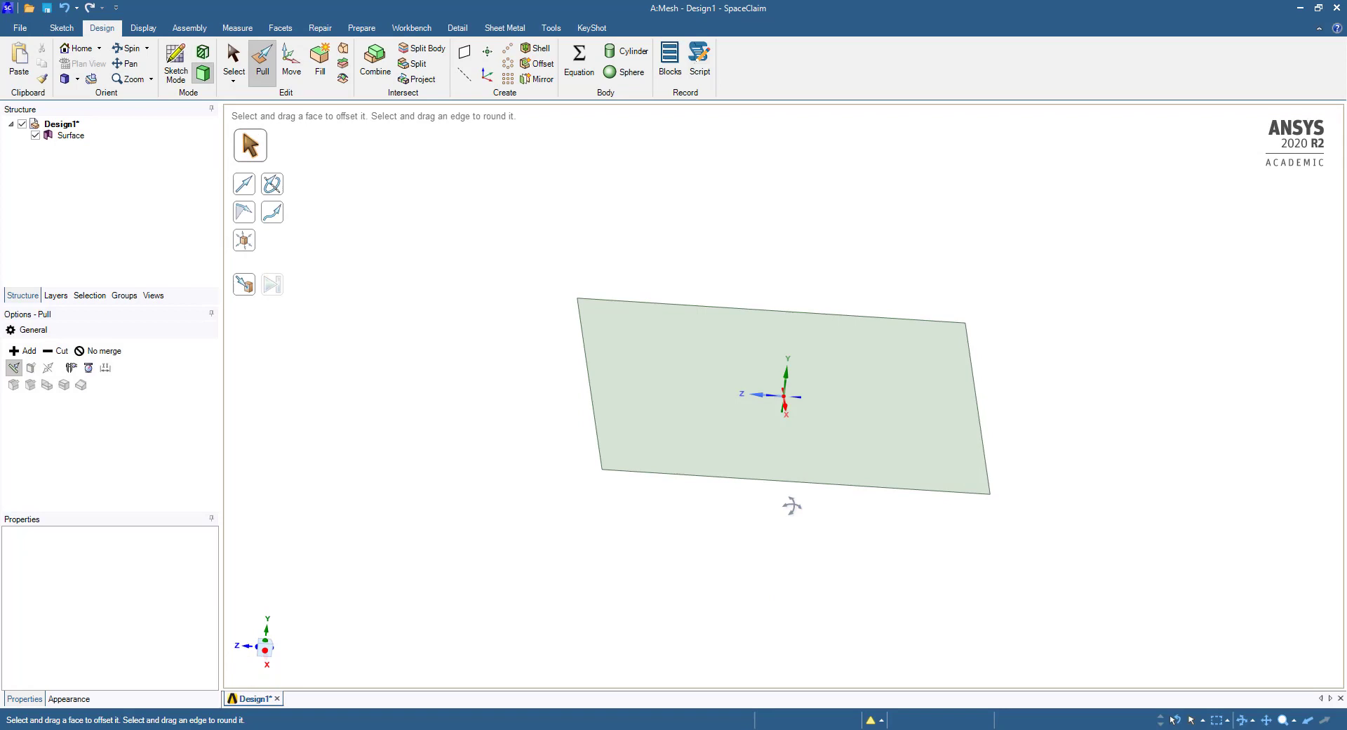
# Pull the square surface to both sides into a 50 mm solid cube
pyautogui.click(48, 367)
pyautogui.moveTo(787, 372); pyautogui.dragTo(818, 287)
pyautogui.write('503')
pyautogui.press('Return')
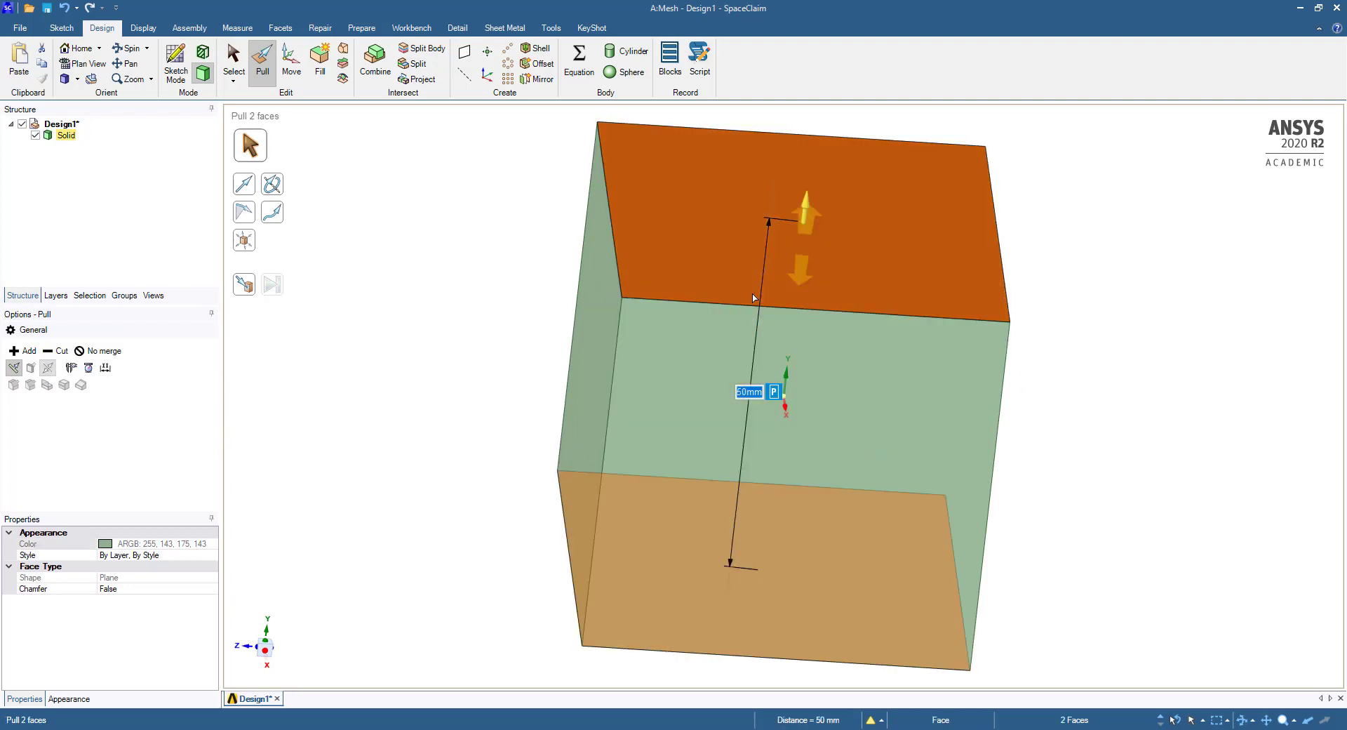
pyautogui.press('Escape')
pyautogui.press('Escape')
pyautogui.moveTo(989, 537); pyautogui.dragTo(792, 551, button='middle')
pyautogui.press('h')
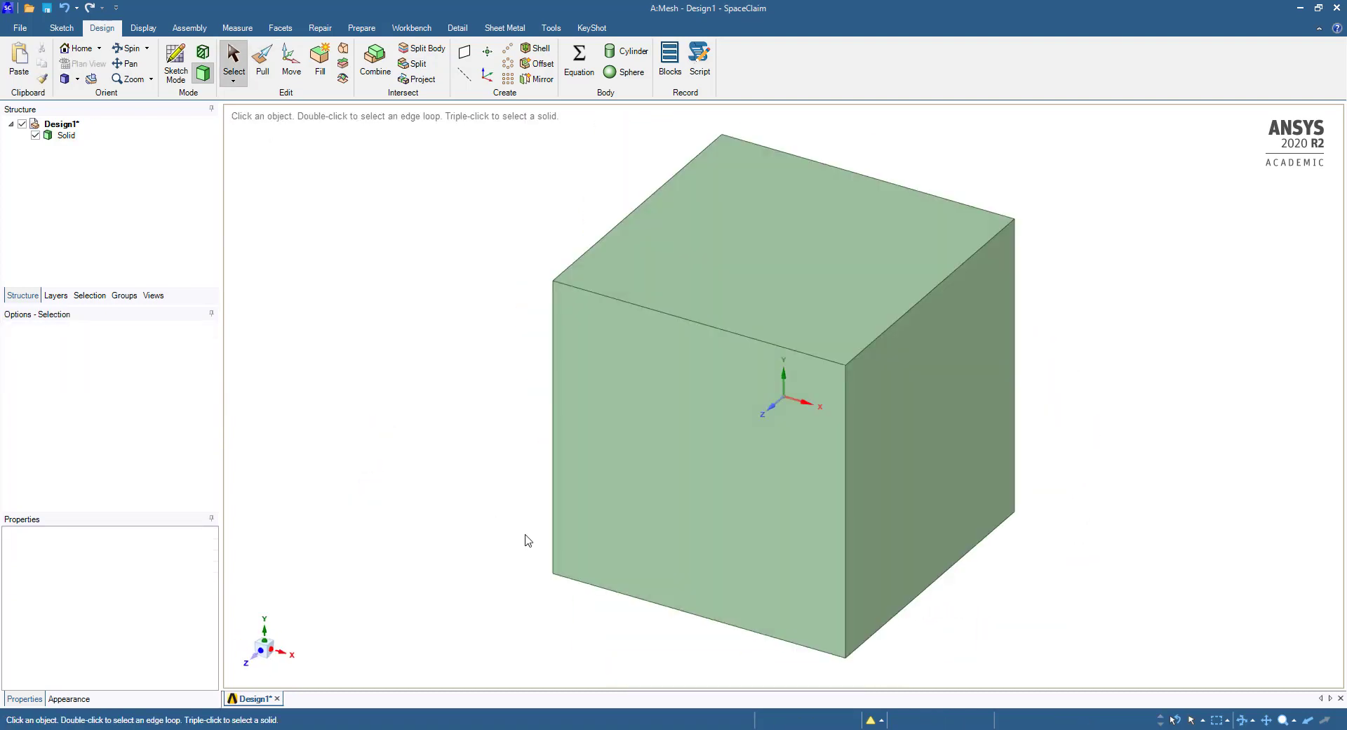
# Start a sketch on the cube's right face, viewed head-on
pyautogui.click(941, 450)
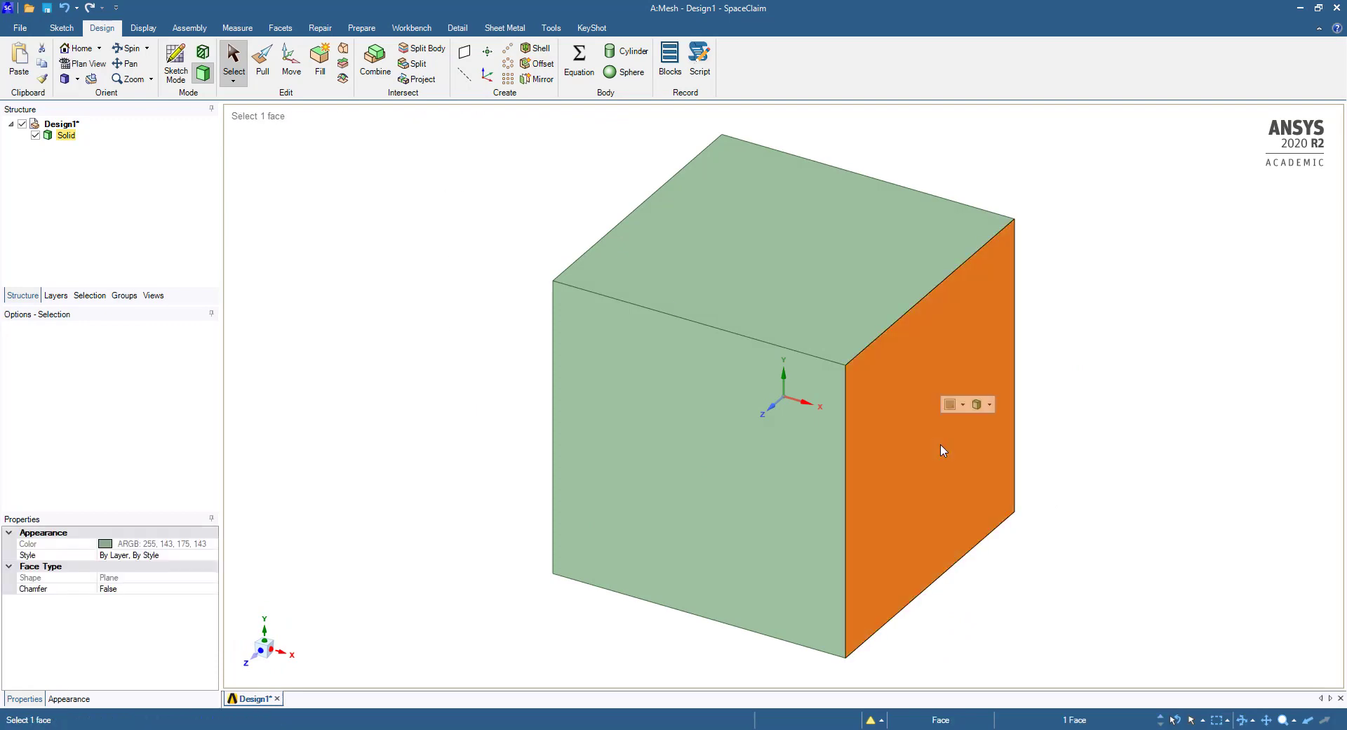
pyautogui.press('Escape')
pyautogui.click(953, 511)
pyautogui.press('k')
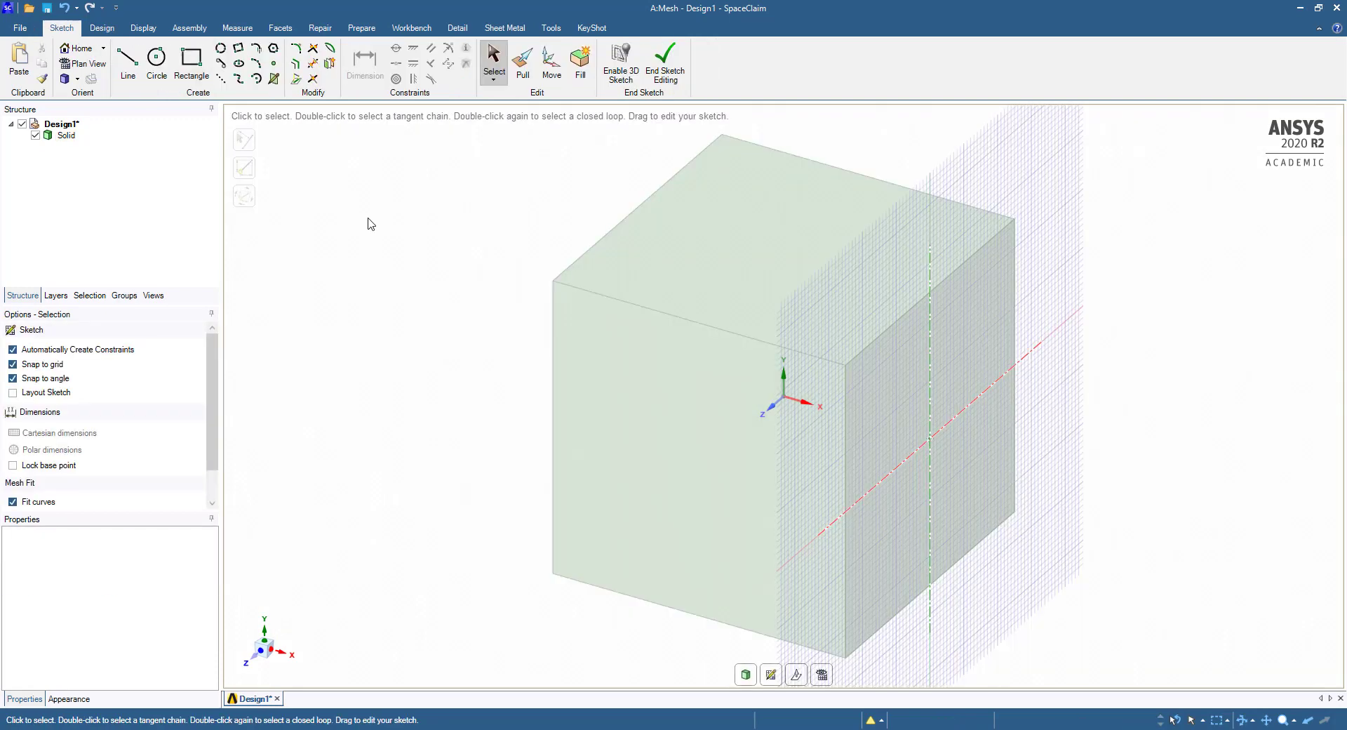
pyautogui.press('v')
# Draw a circle at the face centre and dimension it Ø25 mm
pyautogui.press('c')
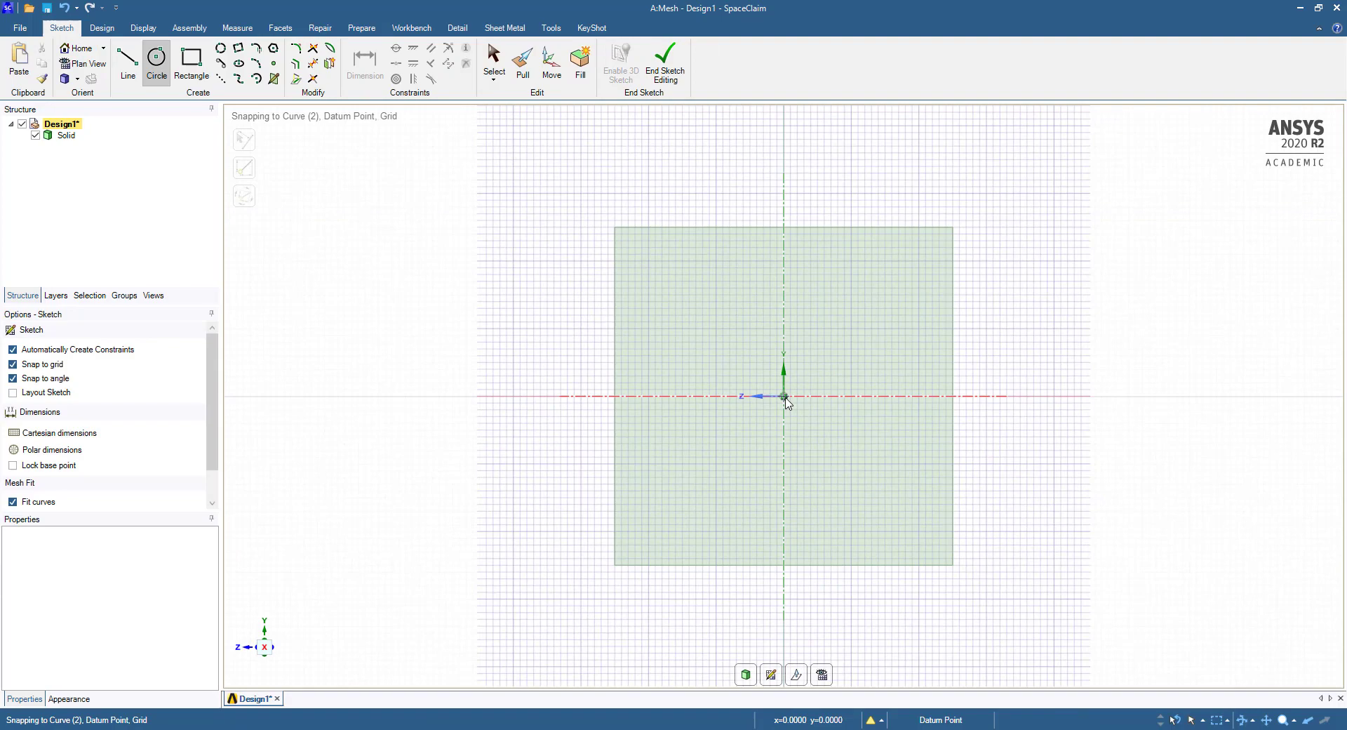
pyautogui.click(783, 396)
pyautogui.click(858, 357)
pyautogui.press('s')
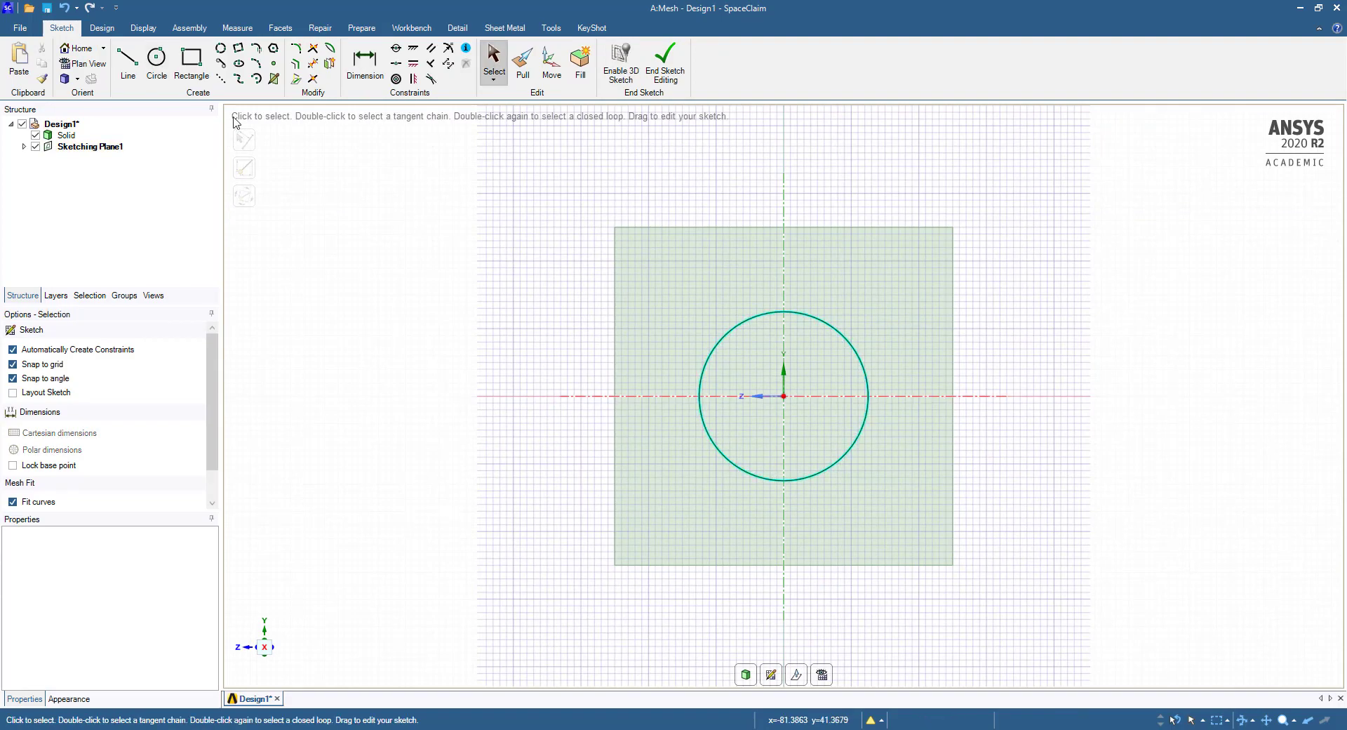
pyautogui.press('d')
pyautogui.click(733, 330)
pyautogui.click(634, 274)
# Return to 3D and pull the Ø25 mm circle outward into a cylindrical boss
pyautogui.press('s')
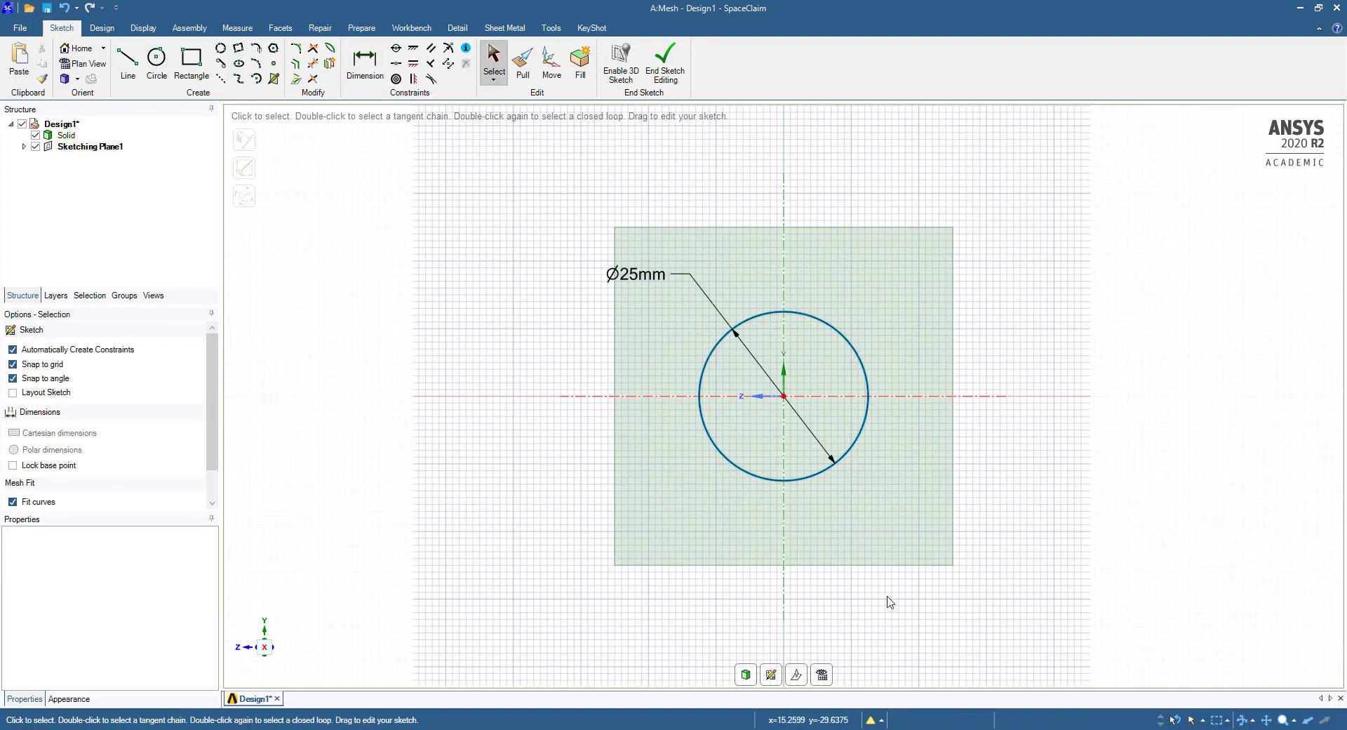
pyautogui.click(747, 675)
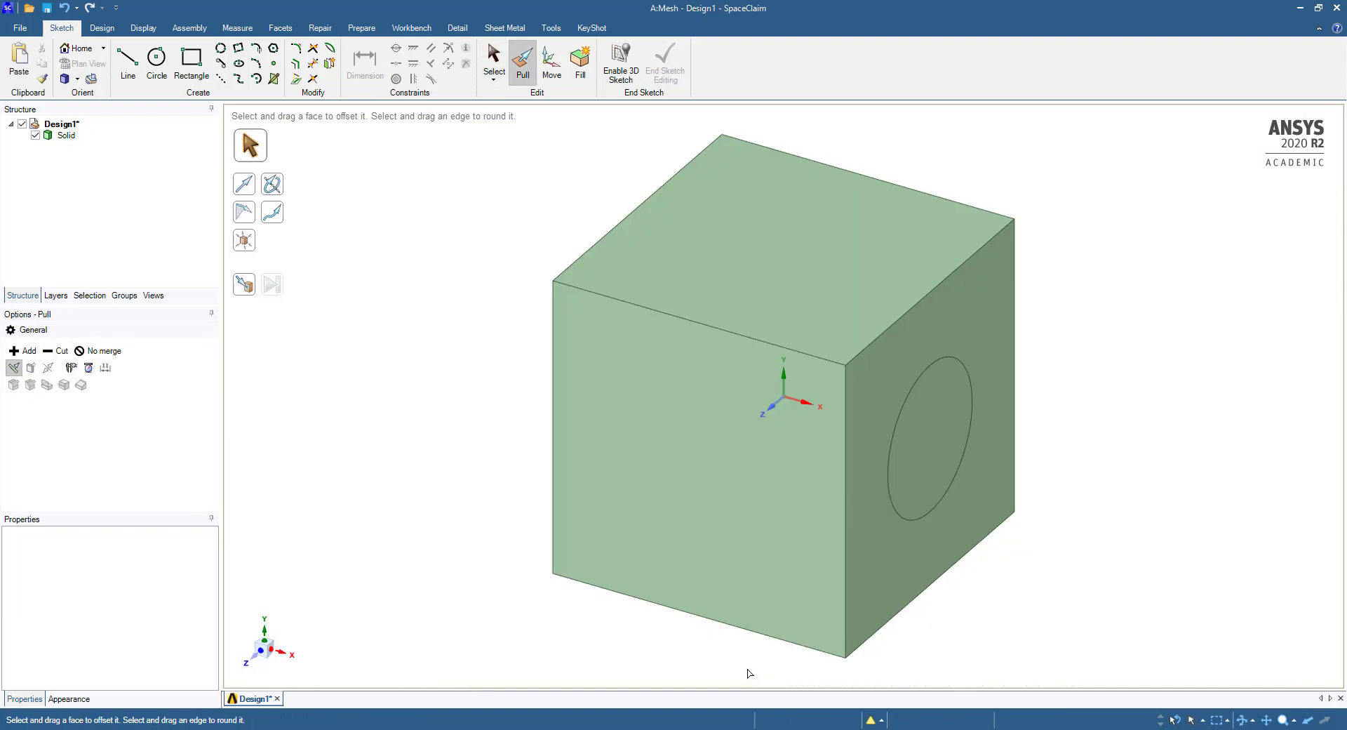
pyautogui.moveTo(943, 442); pyautogui.dragTo(1120, 479)
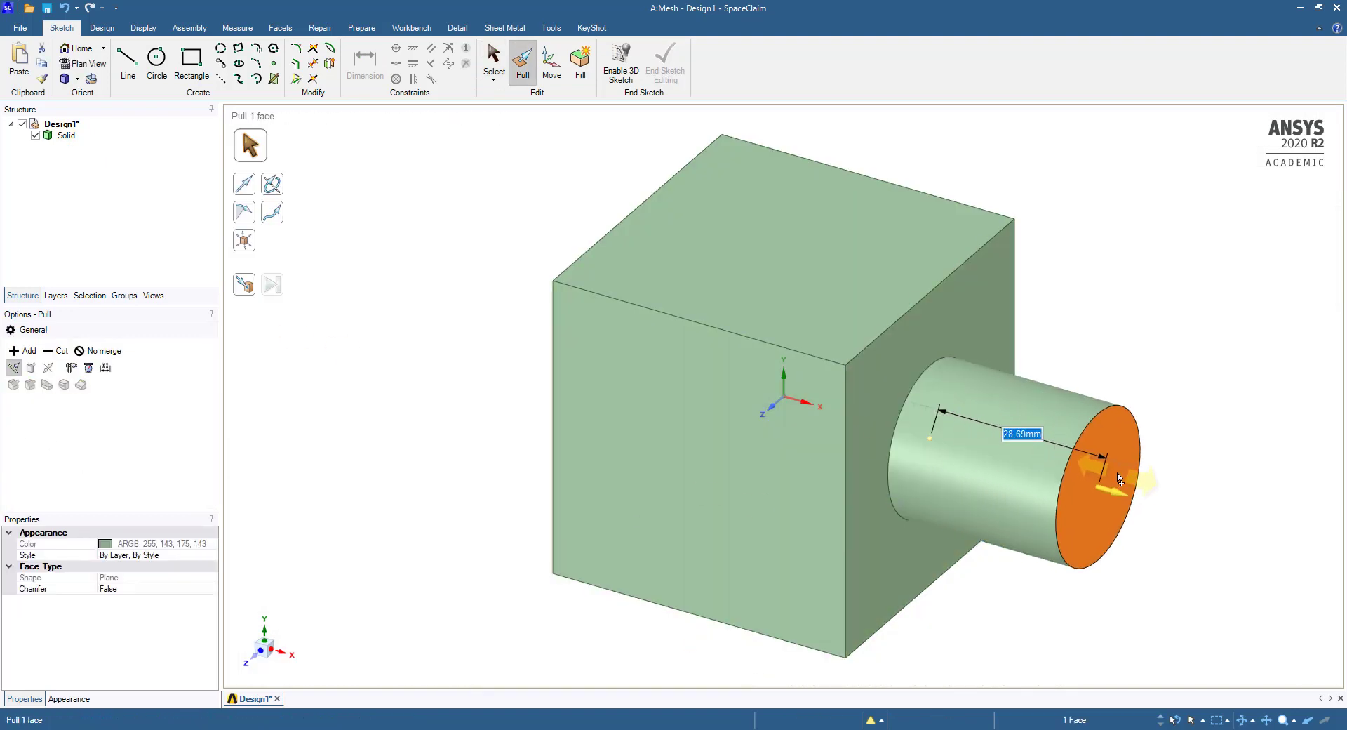
pyautogui.click(361, 496)
pyautogui.moveTo(361, 496); pyautogui.dragTo(335, 204, button='middle')
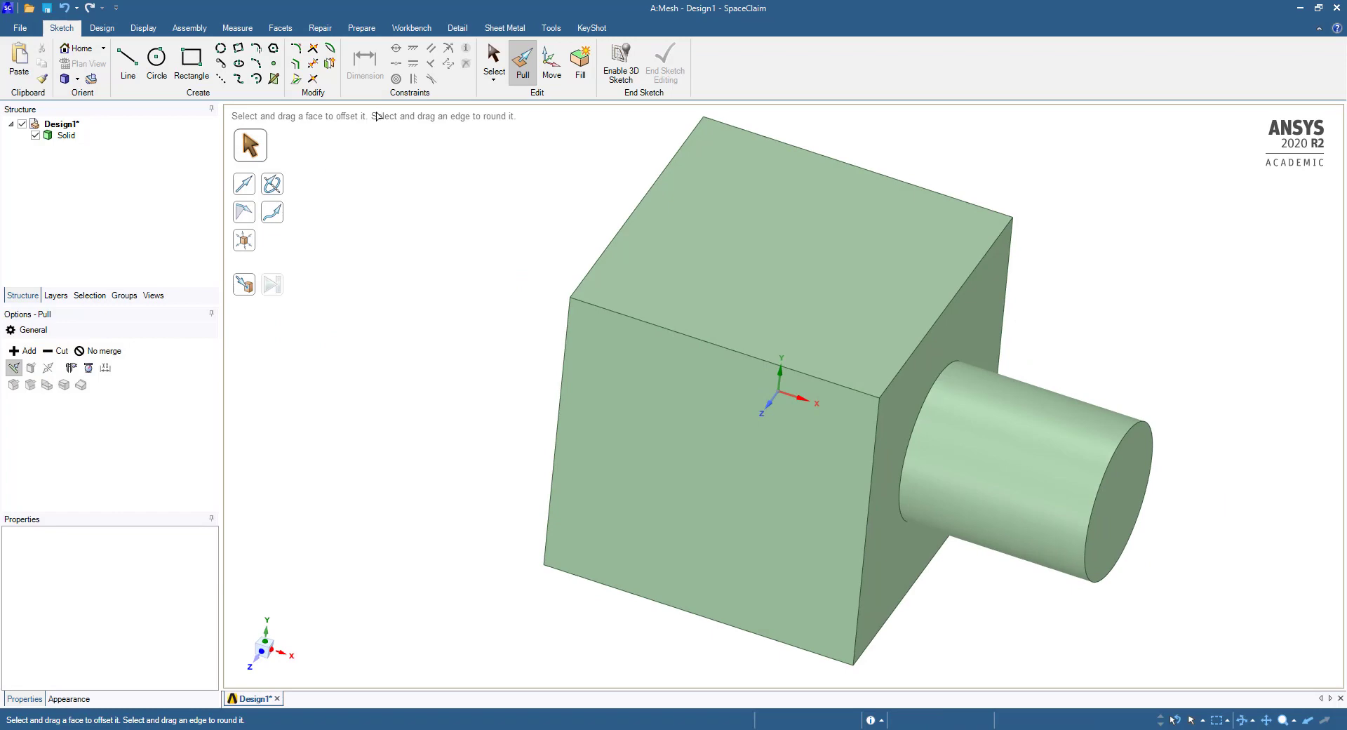
# Create a plane through the X axis, mirror the boss across it, then hide the plane
pyautogui.click(964, 434)
pyautogui.press('Escape')
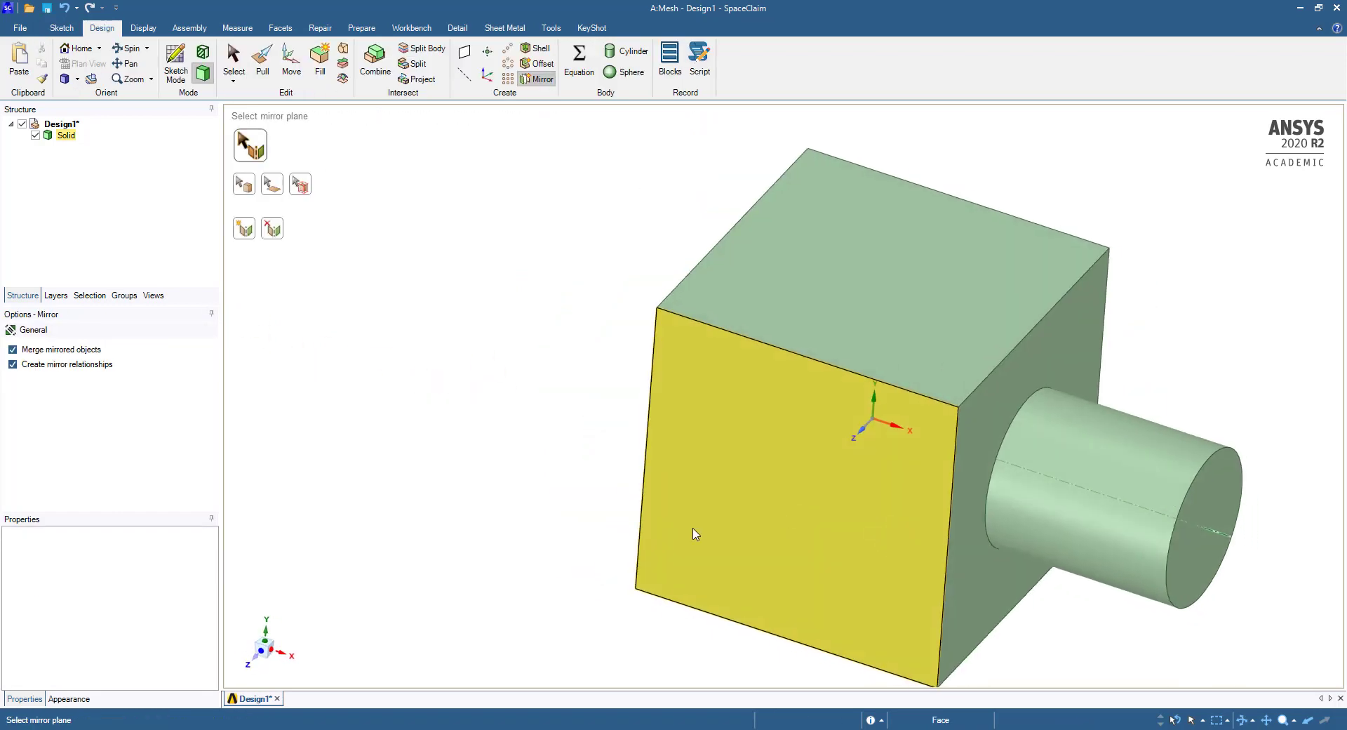
pyautogui.click(464, 52)
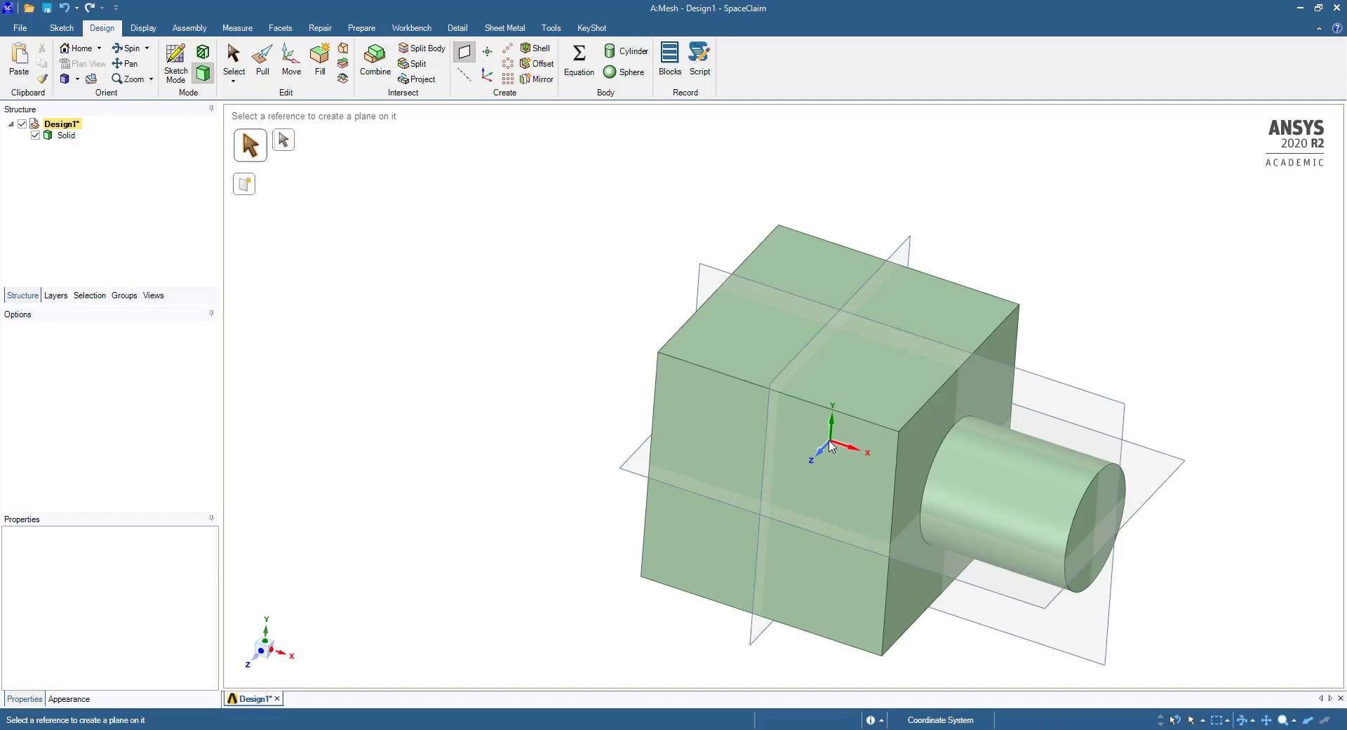
pyautogui.click(847, 451)
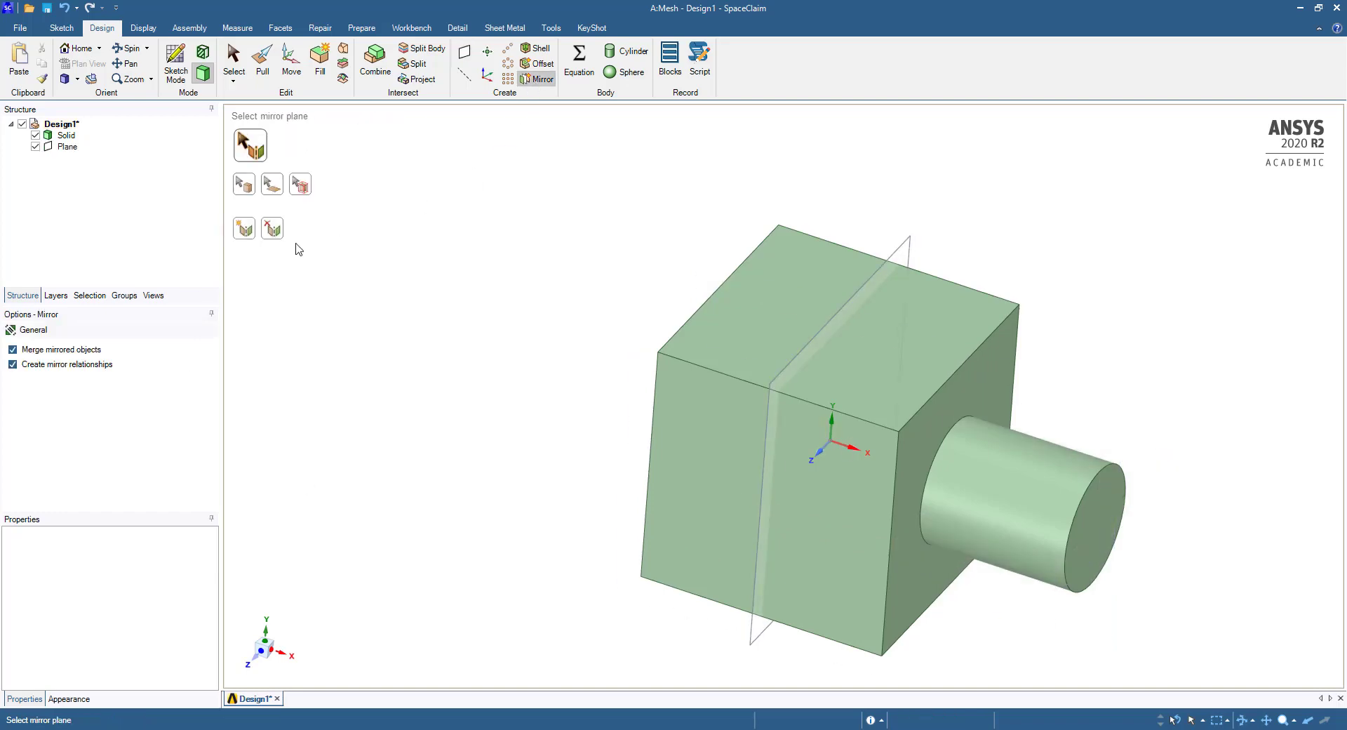
pyautogui.click(1071, 523)
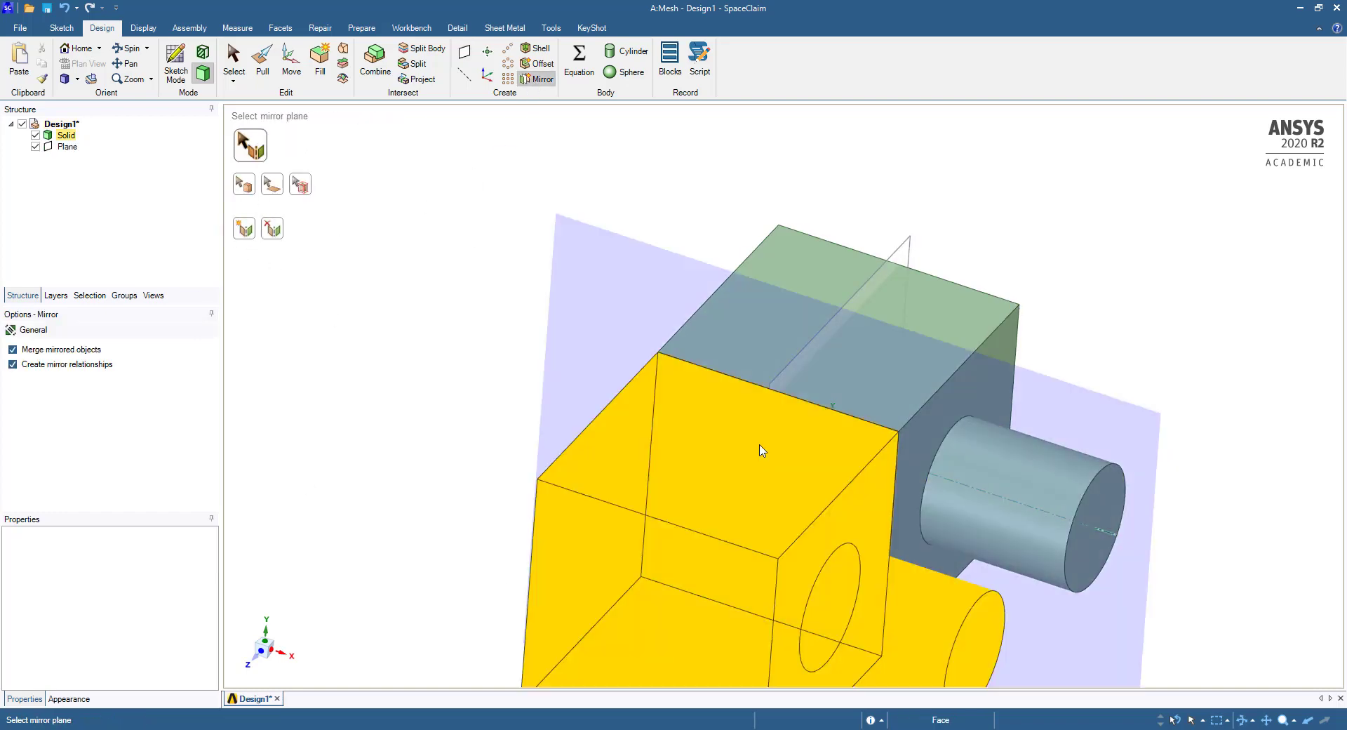
pyautogui.click(770, 382)
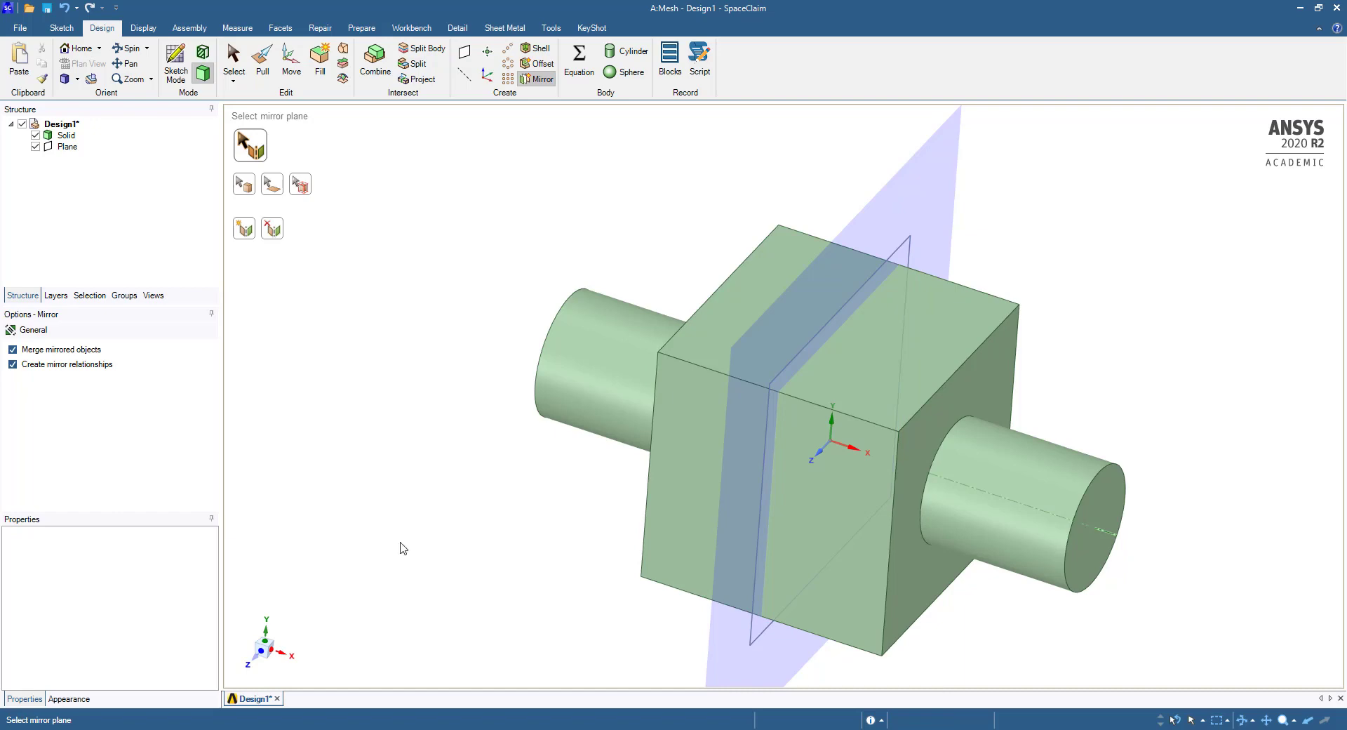
pyautogui.press('Escape')
pyautogui.click(36, 146)
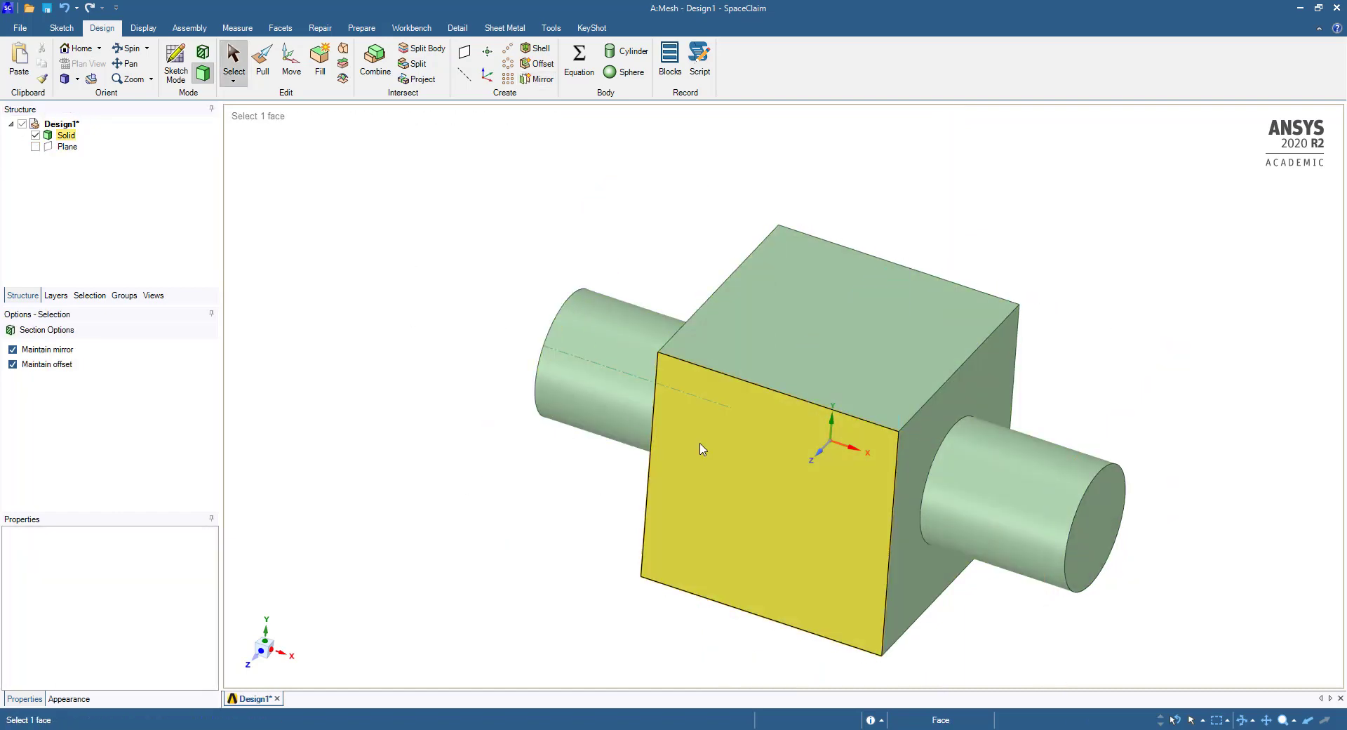
# Select all twelve cube edges and pull them into a 10 mm round
pyautogui.scroll(-5, 577, 379)
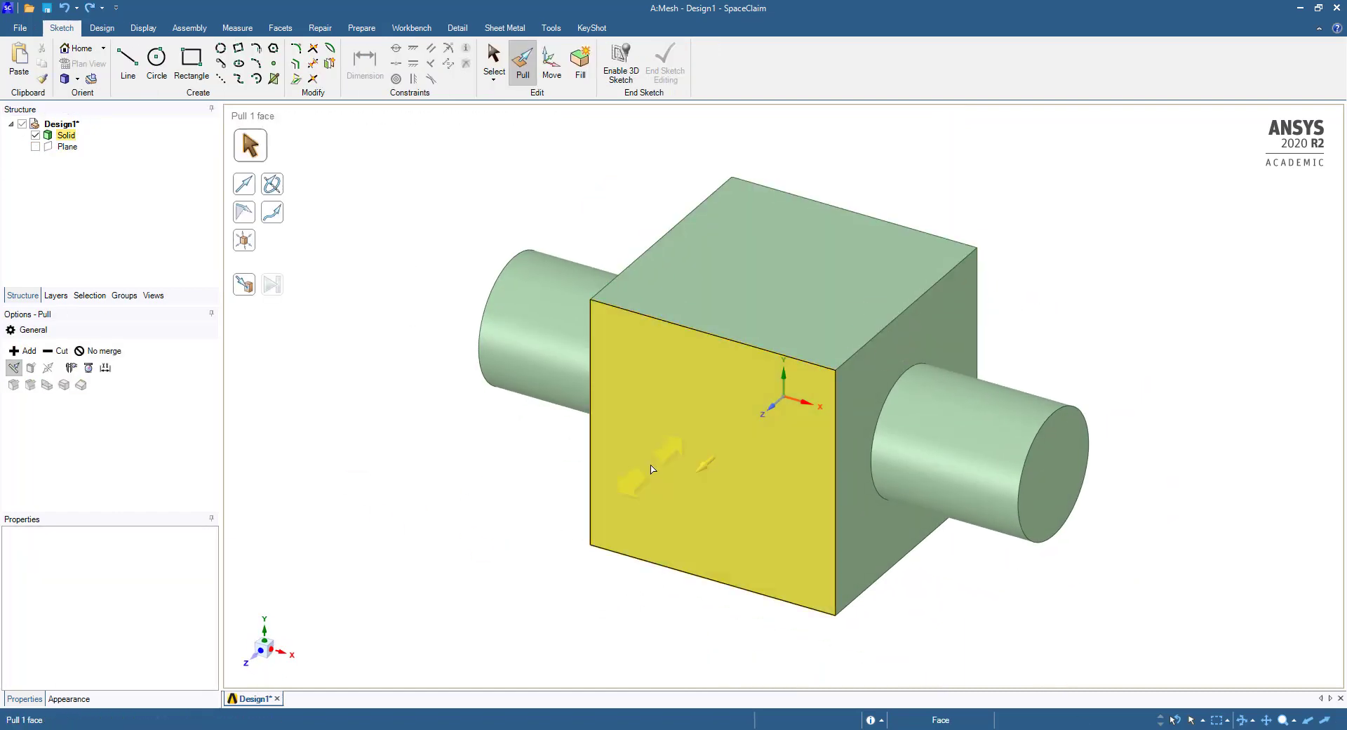
pyautogui.keyDown('ctrl'); pyautogui.click(591, 398); pyautogui.keyUp('ctrl')
pyautogui.keyDown('ctrl'); pyautogui.doubleClick(590, 398); pyautogui.keyUp('ctrl')
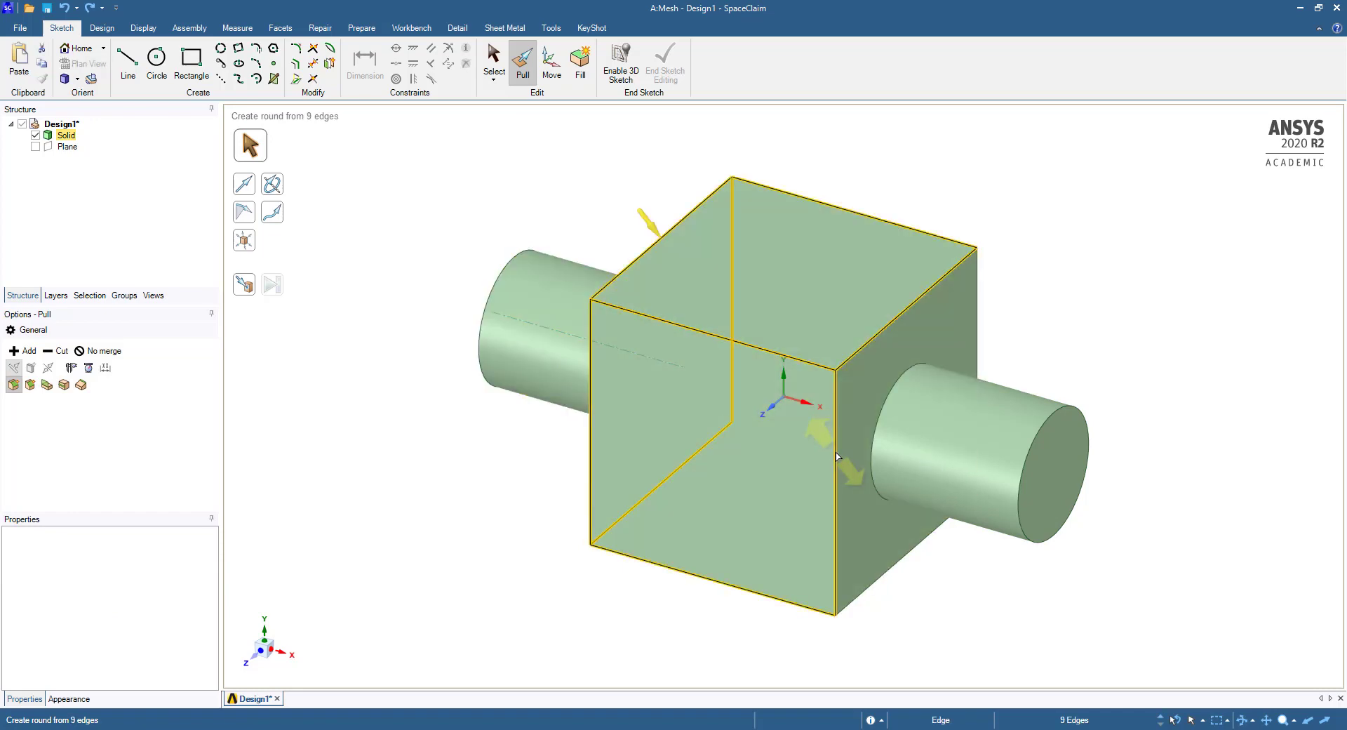
pyautogui.keyDown('ctrl'); pyautogui.click(1022, 302); pyautogui.keyUp('ctrl')
pyautogui.scroll(5, 904, 416)
pyautogui.scroll(-5, 903, 417)
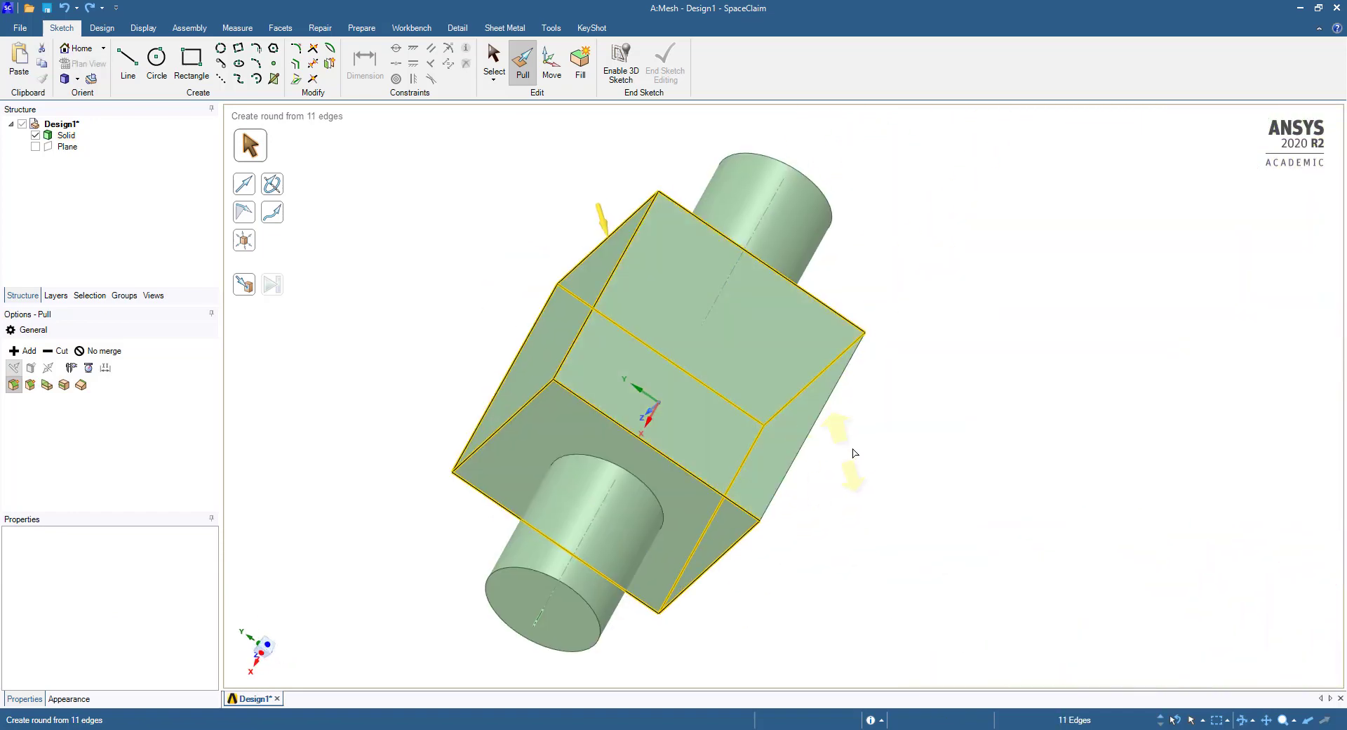
pyautogui.keyDown('ctrl'); pyautogui.click(842, 506); pyautogui.keyUp('ctrl')
pyautogui.press('h')
pyautogui.moveTo(523, 266); pyautogui.dragTo(618, 334)
pyautogui.write('10.')
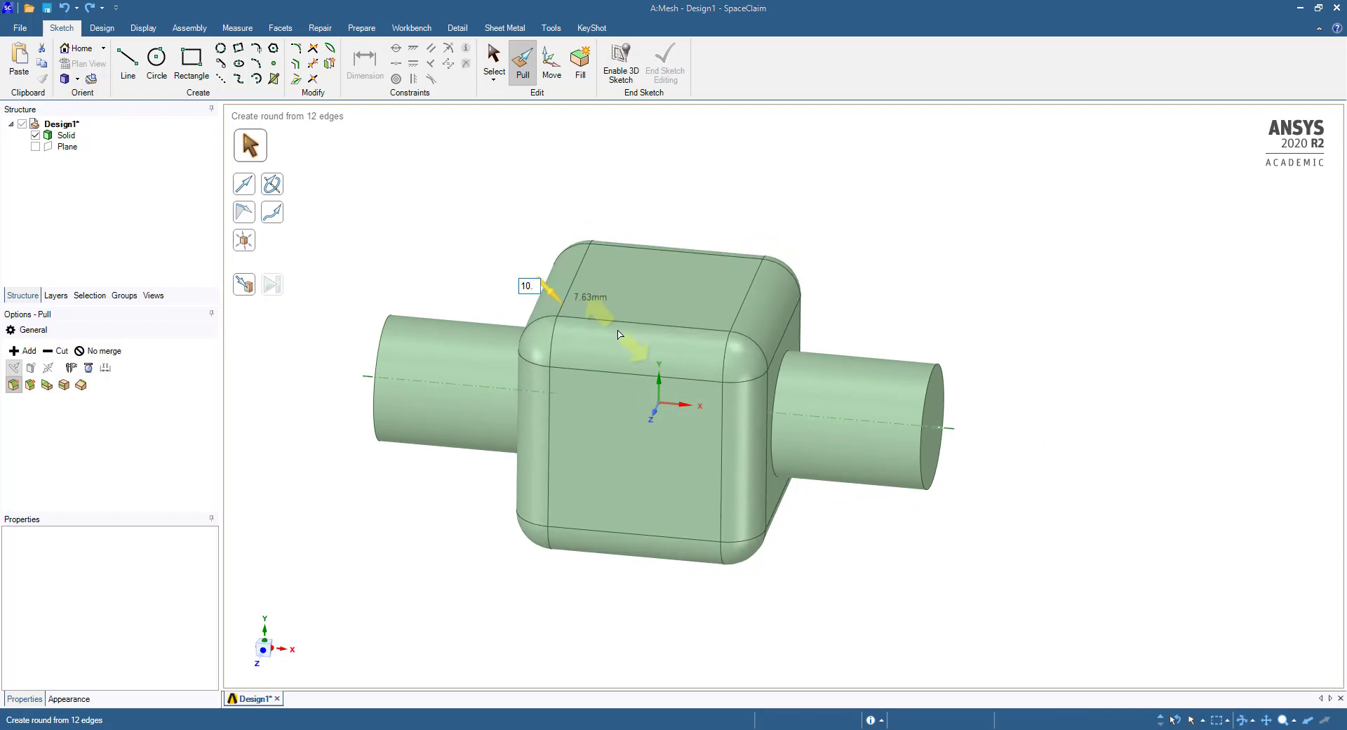
pyautogui.press('Return')
pyautogui.moveTo(617, 329); pyautogui.dragTo(371, 468, button='middle')
# Back in Workbench, launch ANSYS Meshing from the project's Mesh cell A3
pyautogui.hotkey('alt', 'Tab')
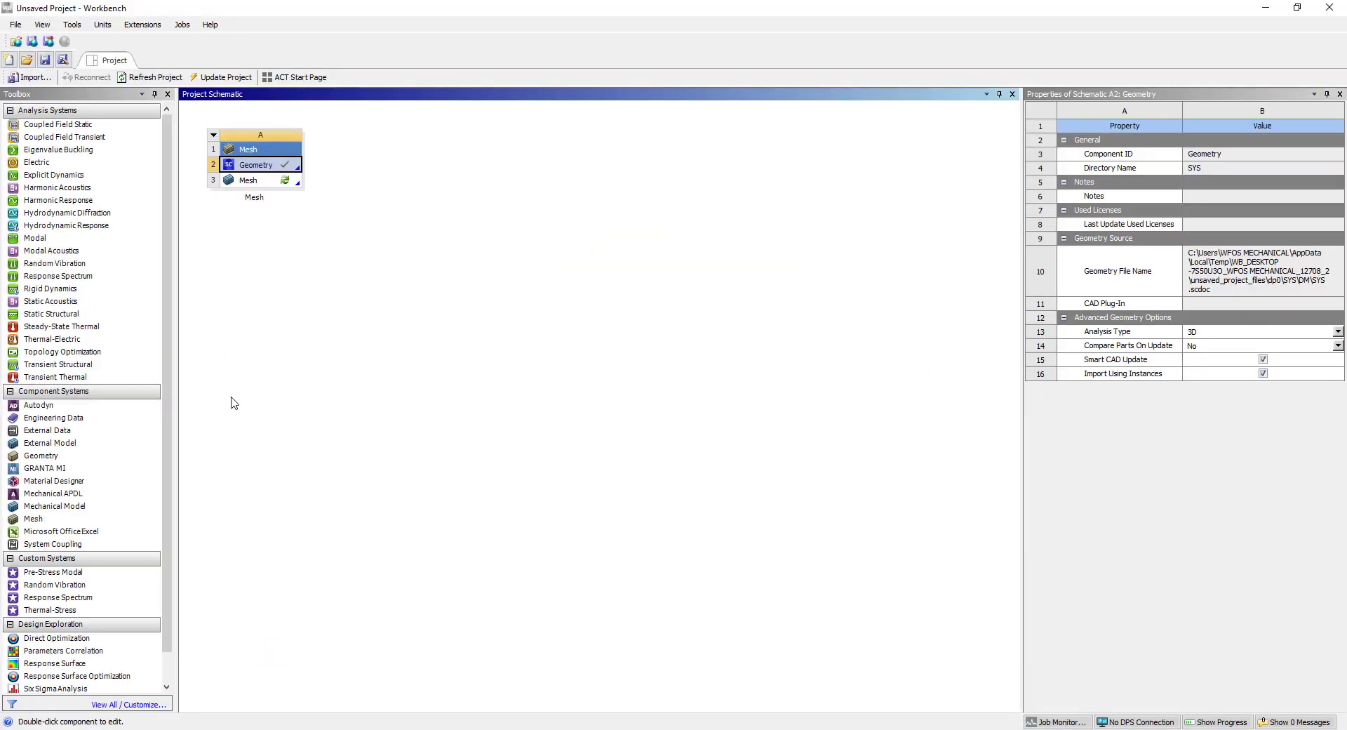
pyautogui.click(259, 184)
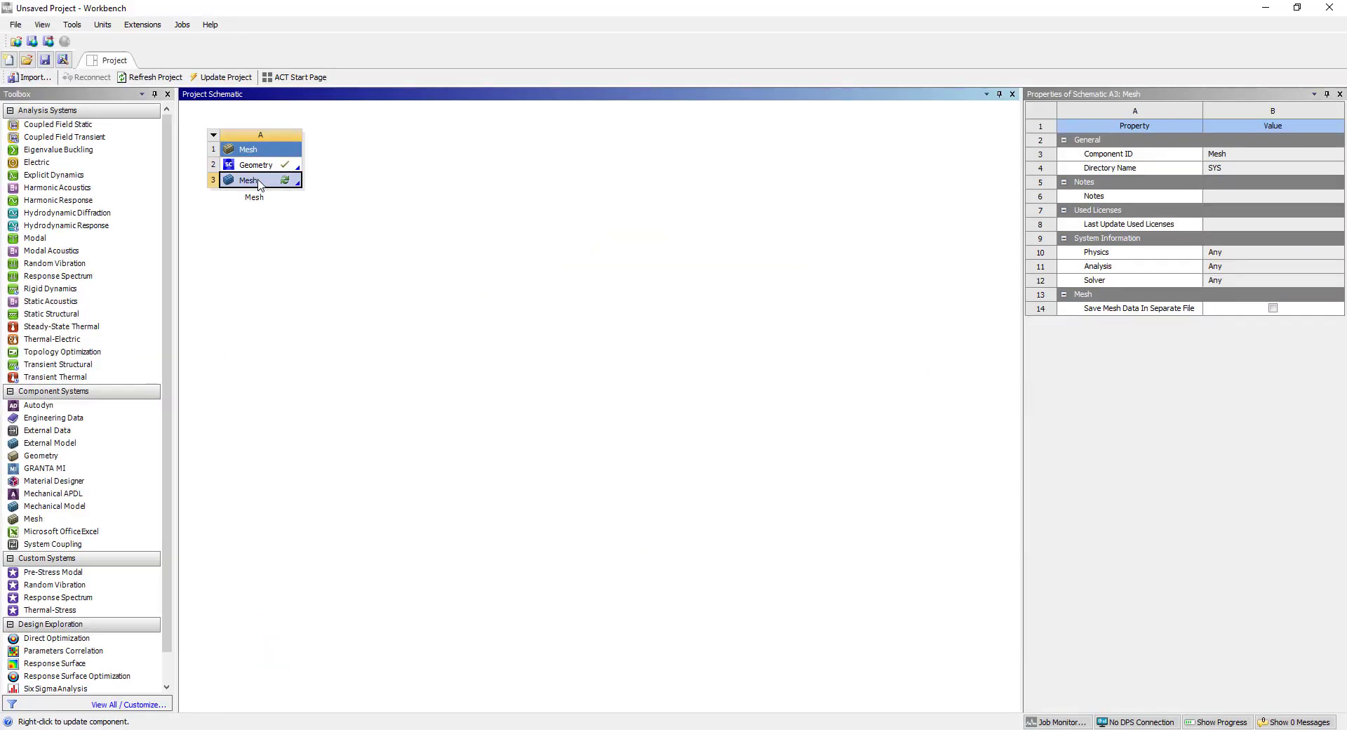
pyautogui.doubleClick(259, 184)
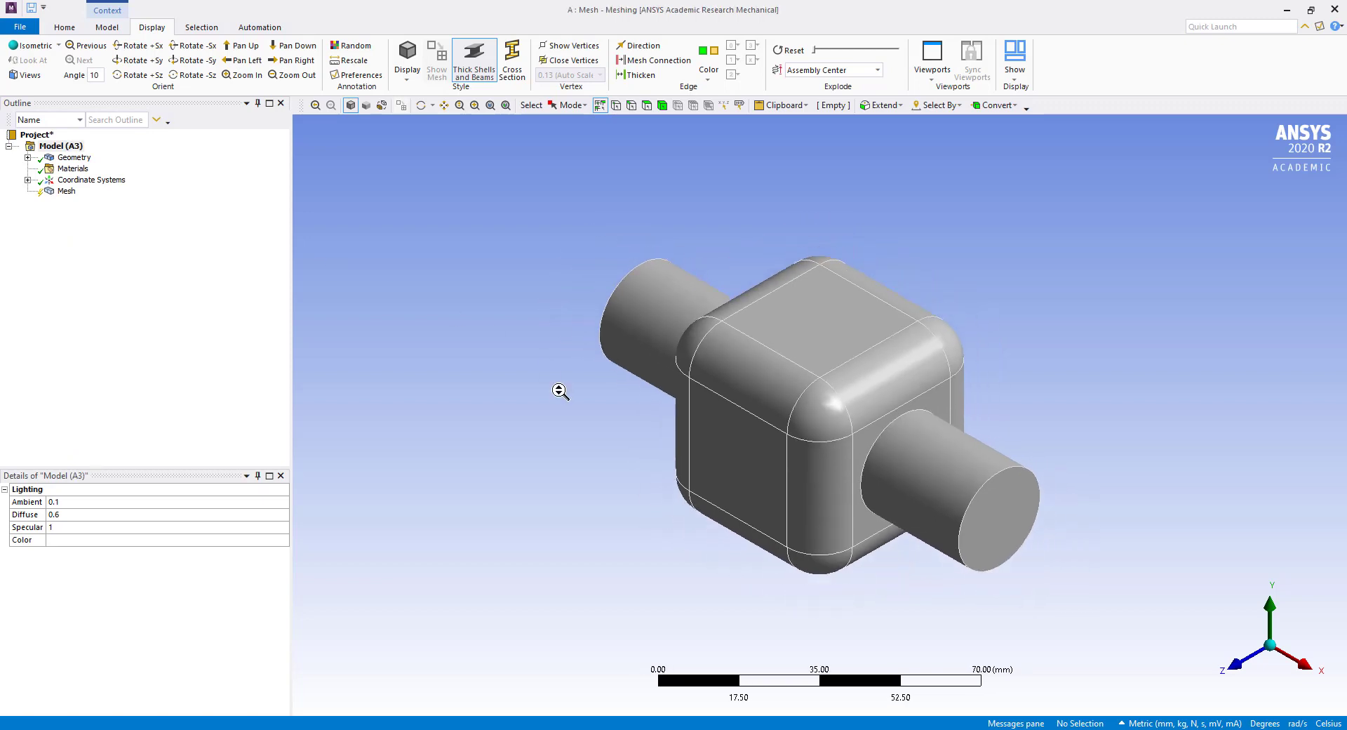
# Generate the default mesh on the Mesh outline item and orbit to inspect it
pyautogui.click(33, 167)
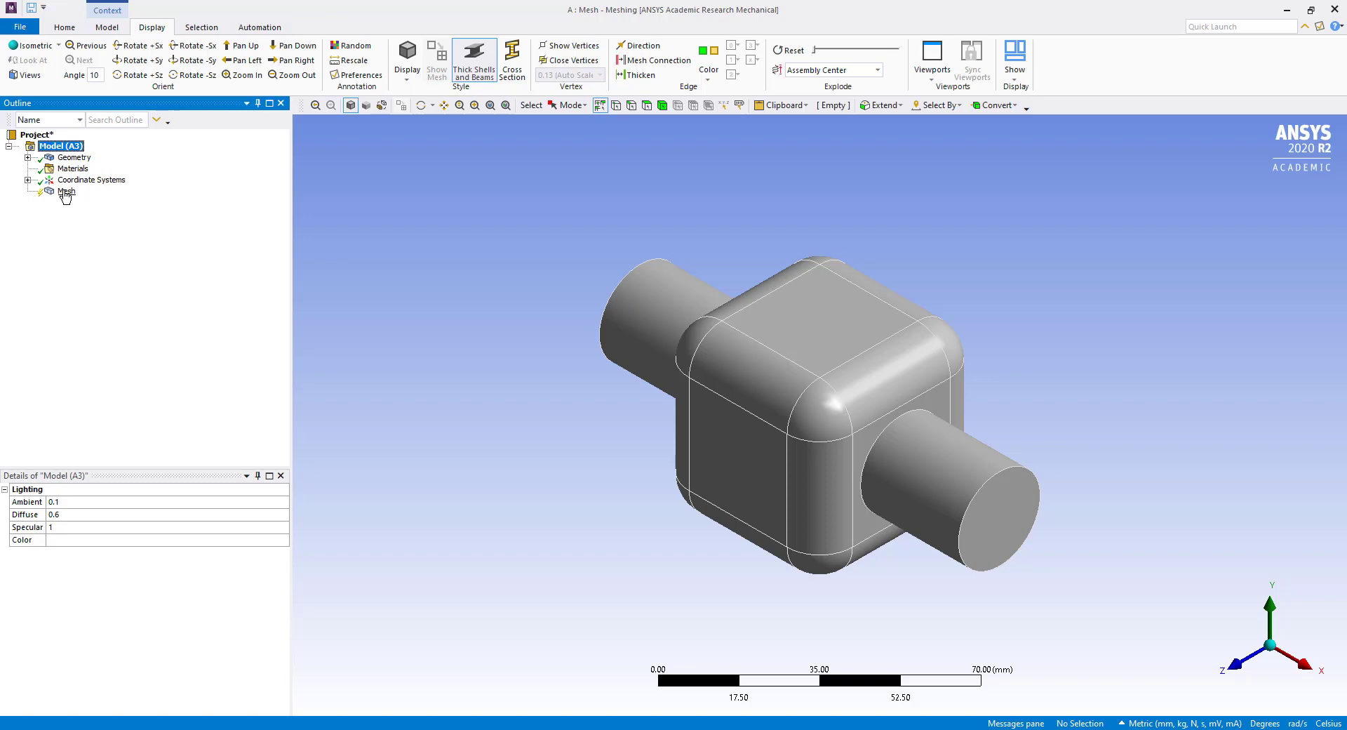
pyautogui.click(66, 192)
pyautogui.rightClick(65, 192)
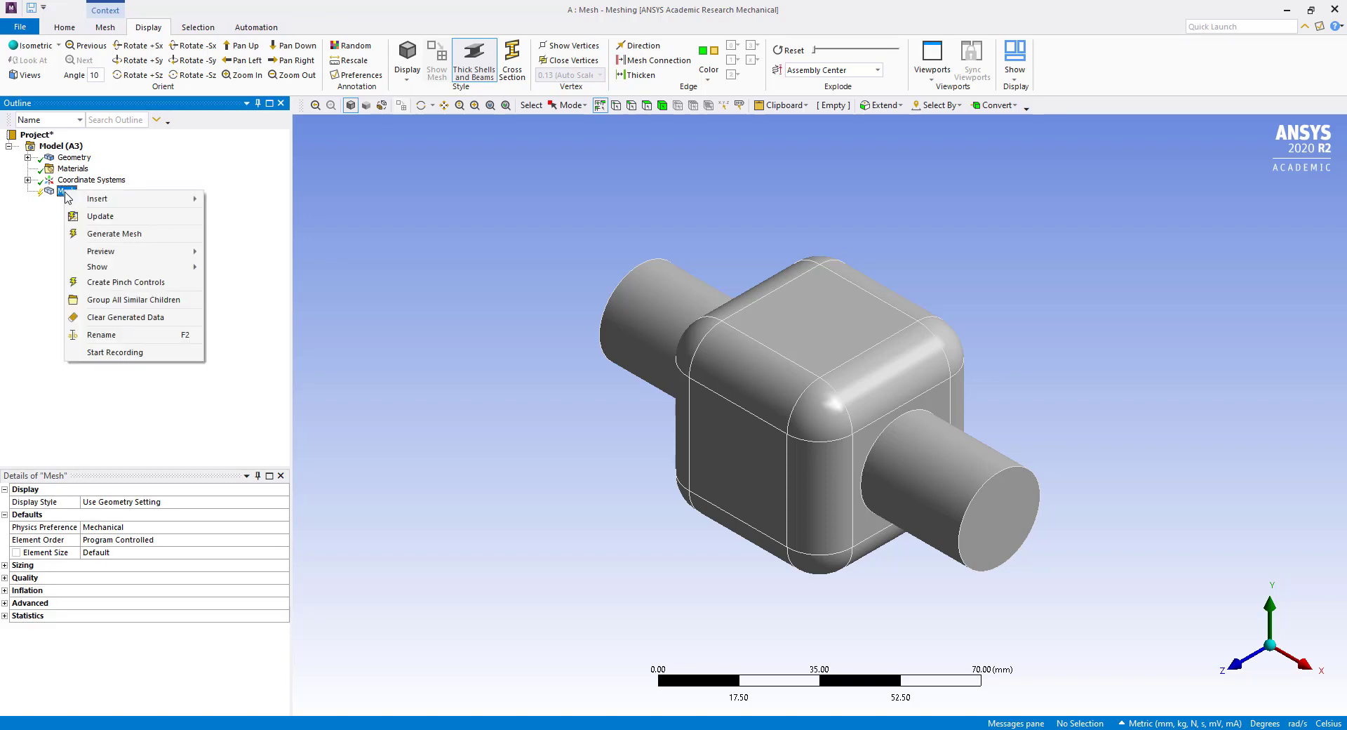
pyautogui.click(111, 235)
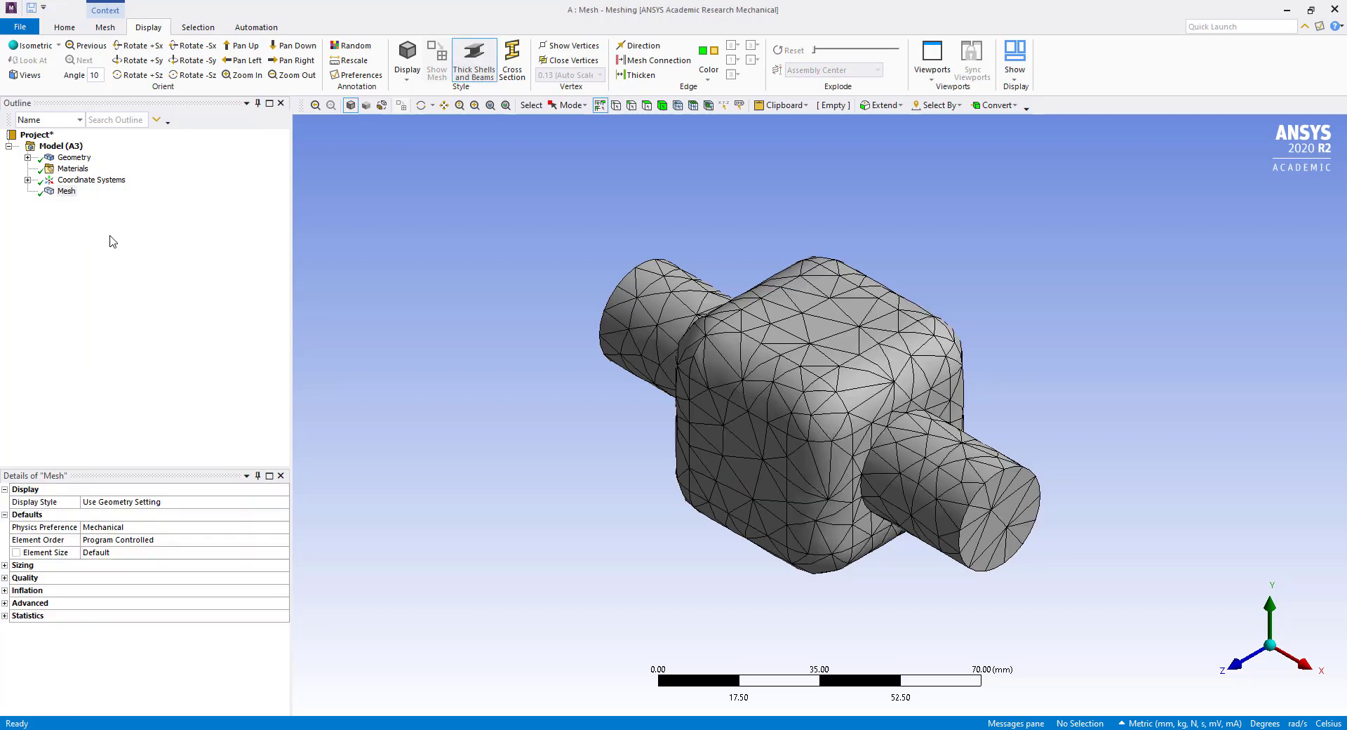
pyautogui.moveTo(724, 489); pyautogui.dragTo(806, 491, button='middle')
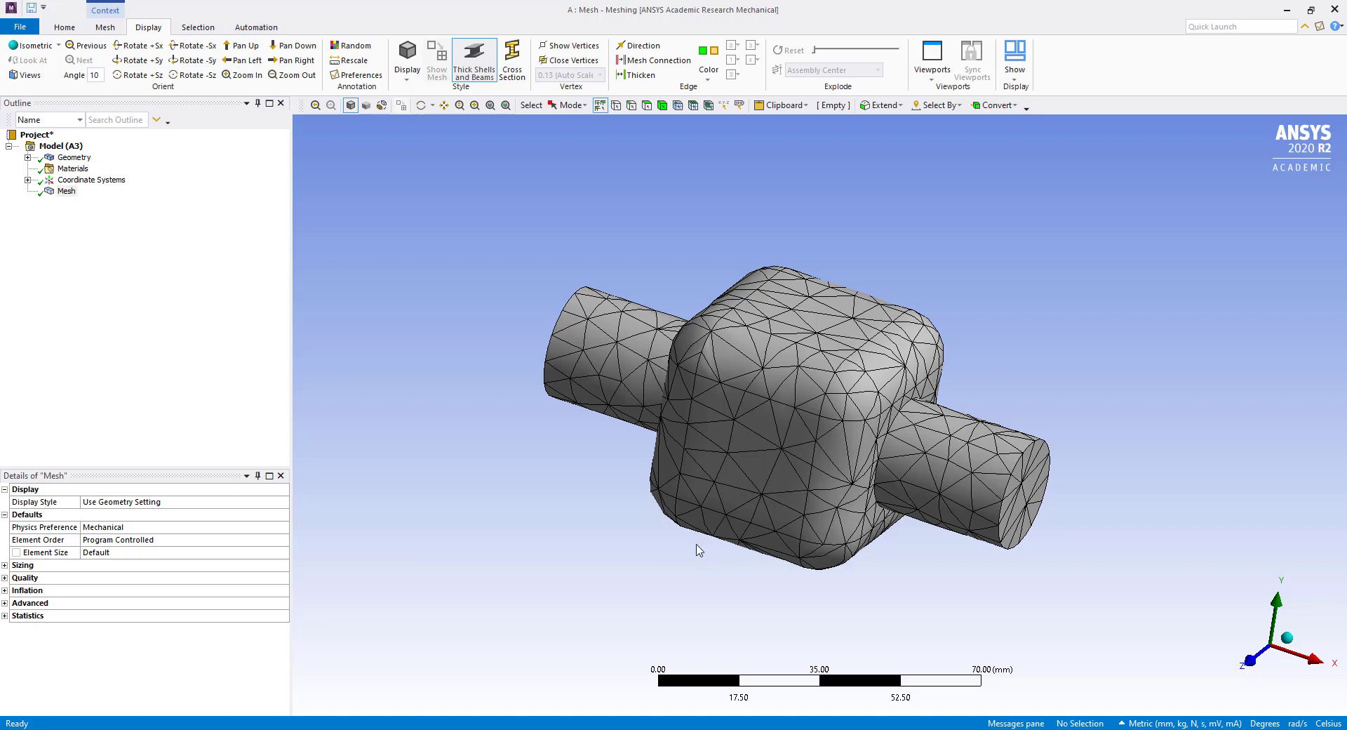
pyautogui.moveTo(894, 523); pyautogui.dragTo(990, 507, button='middle')
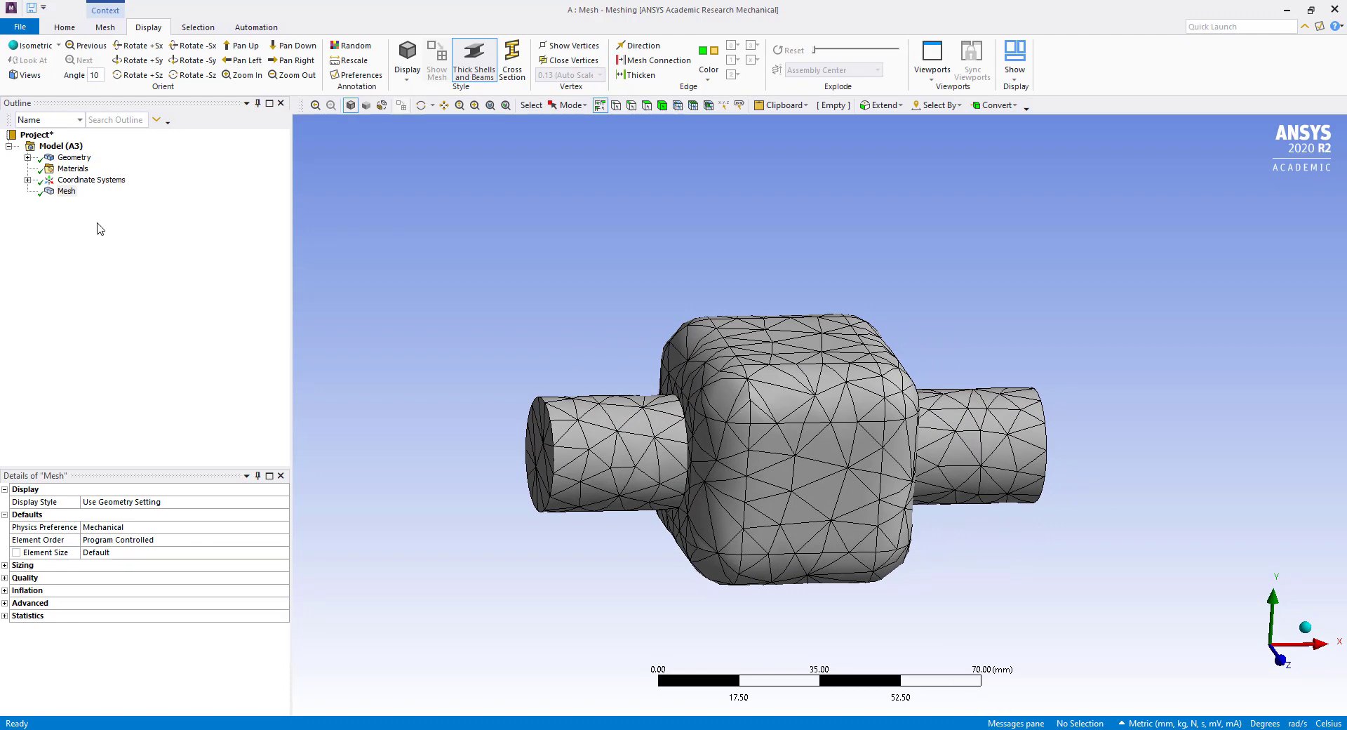
pyautogui.click(67, 192)
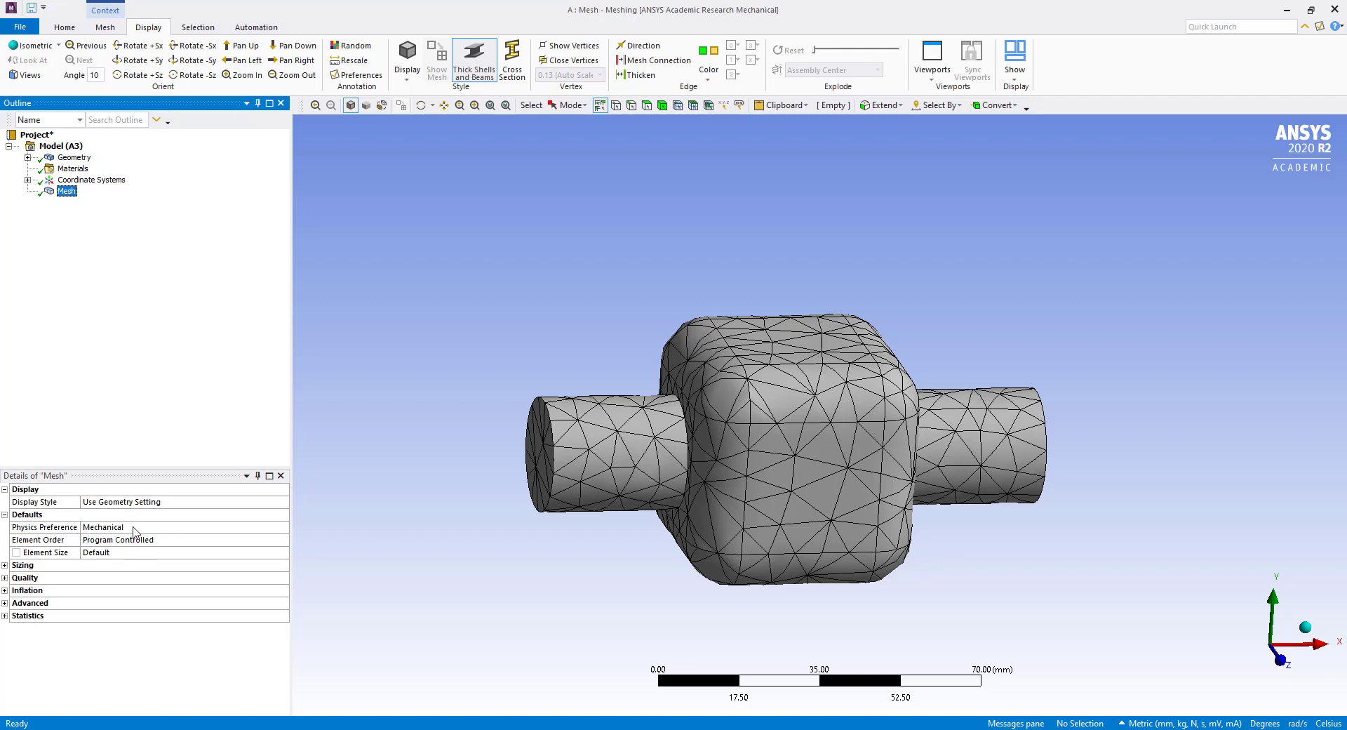
# In Sizing, set Use Adaptive Sizing to No and Capture Curvature to Yes
pyautogui.click(5, 565)
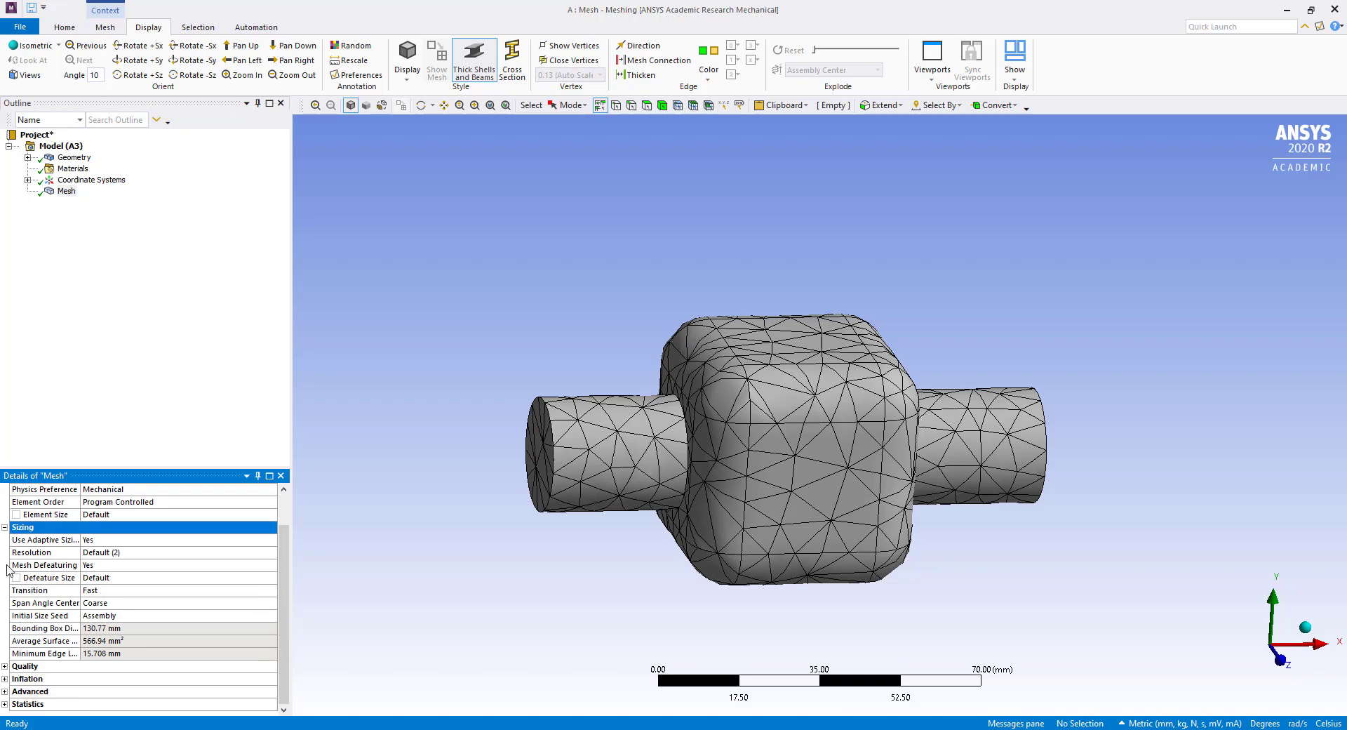
pyautogui.click(104, 540)
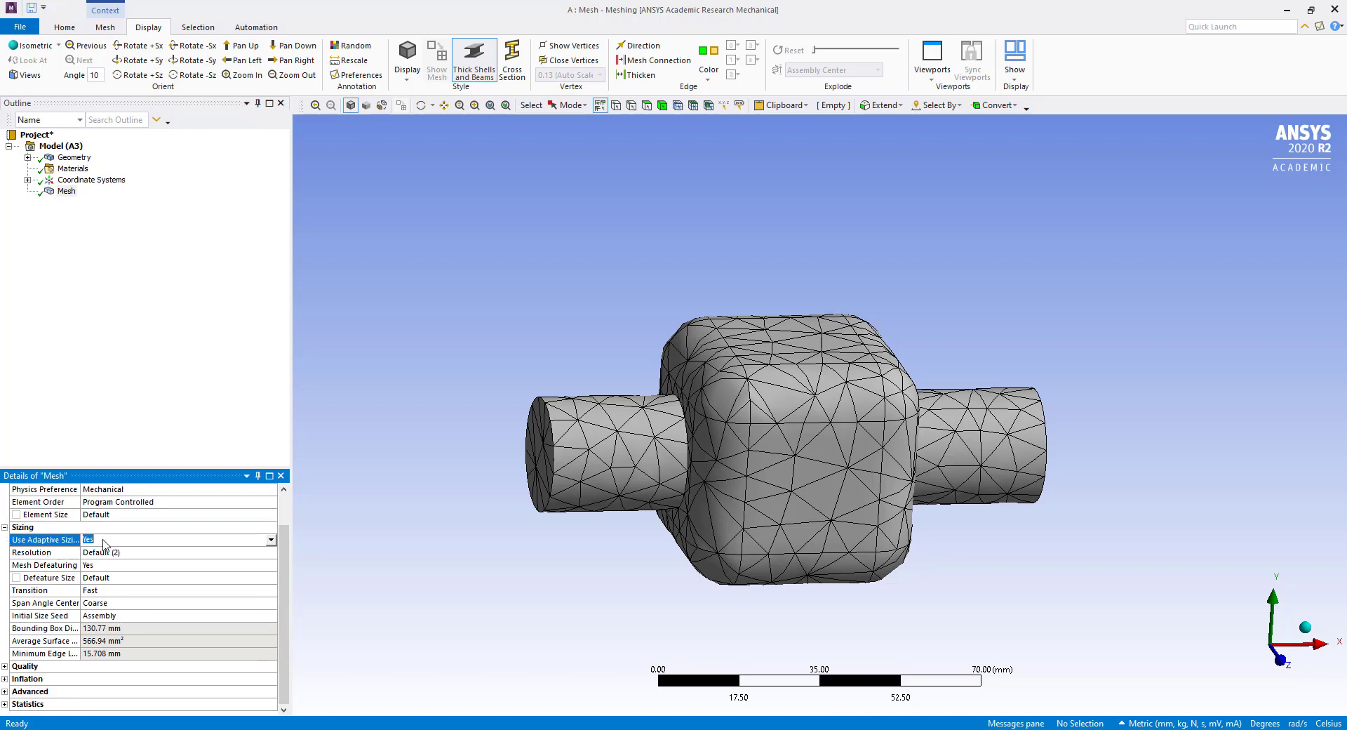
pyautogui.click(270, 540)
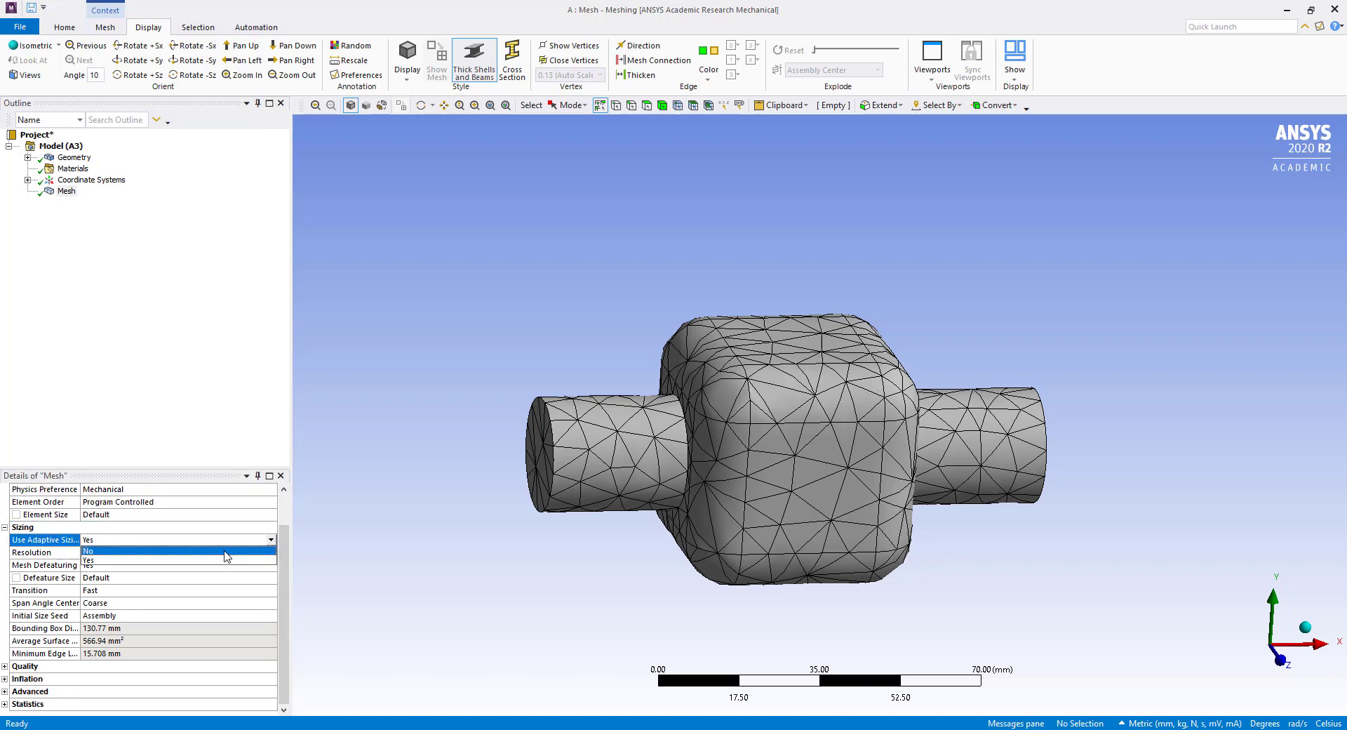
pyautogui.click(185, 552)
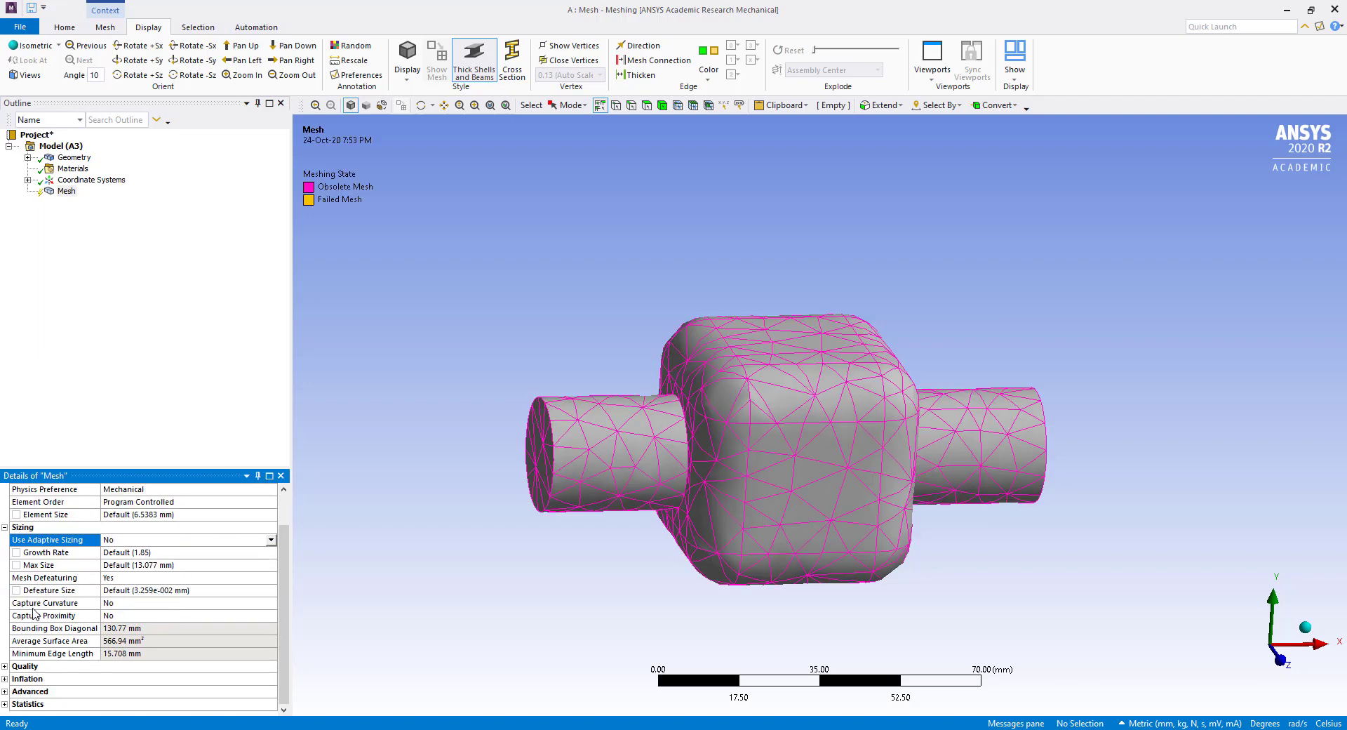
pyautogui.click(125, 604)
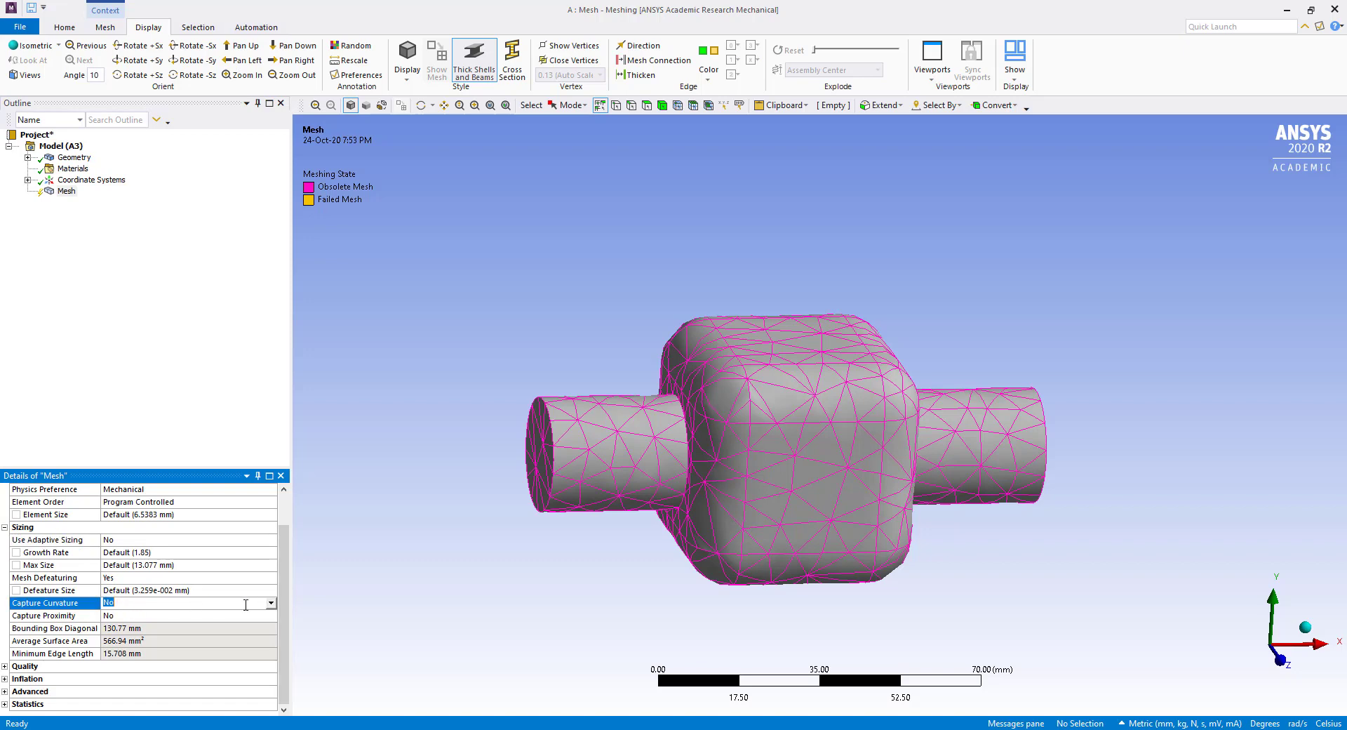
pyautogui.click(270, 603)
pyautogui.click(152, 626)
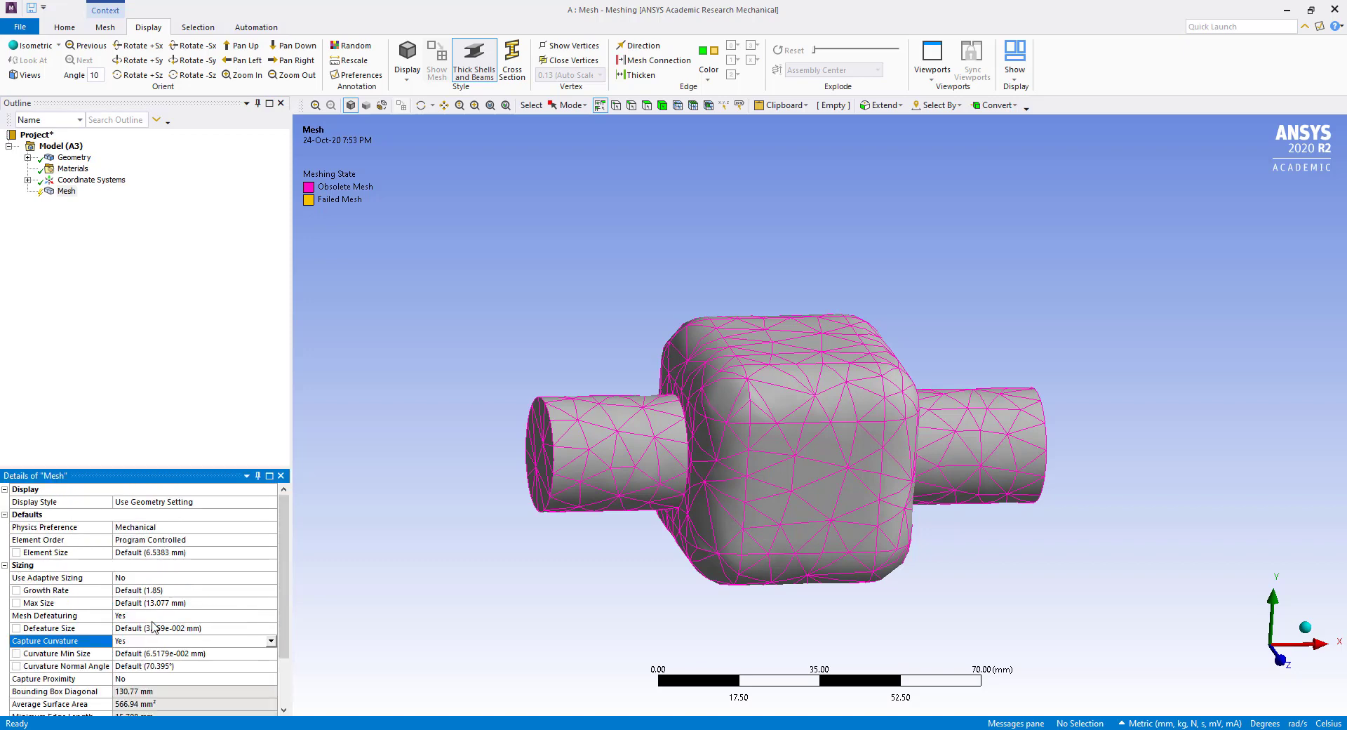
pyautogui.scroll(-3, 153, 627)
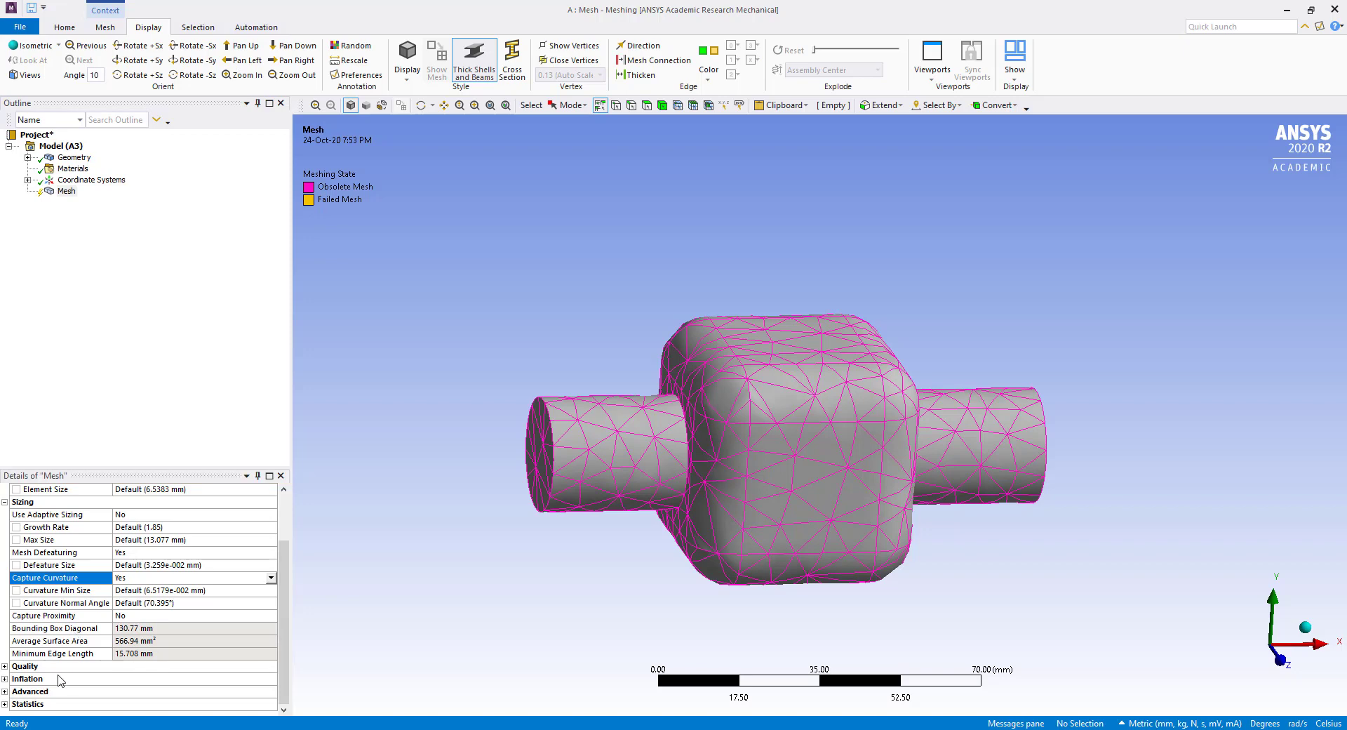
# In Quality, set Error Limits to Standard Mechanical and open the Mesh Metric choices
pyautogui.click(5, 667)
pyautogui.scroll(-3, 52, 644)
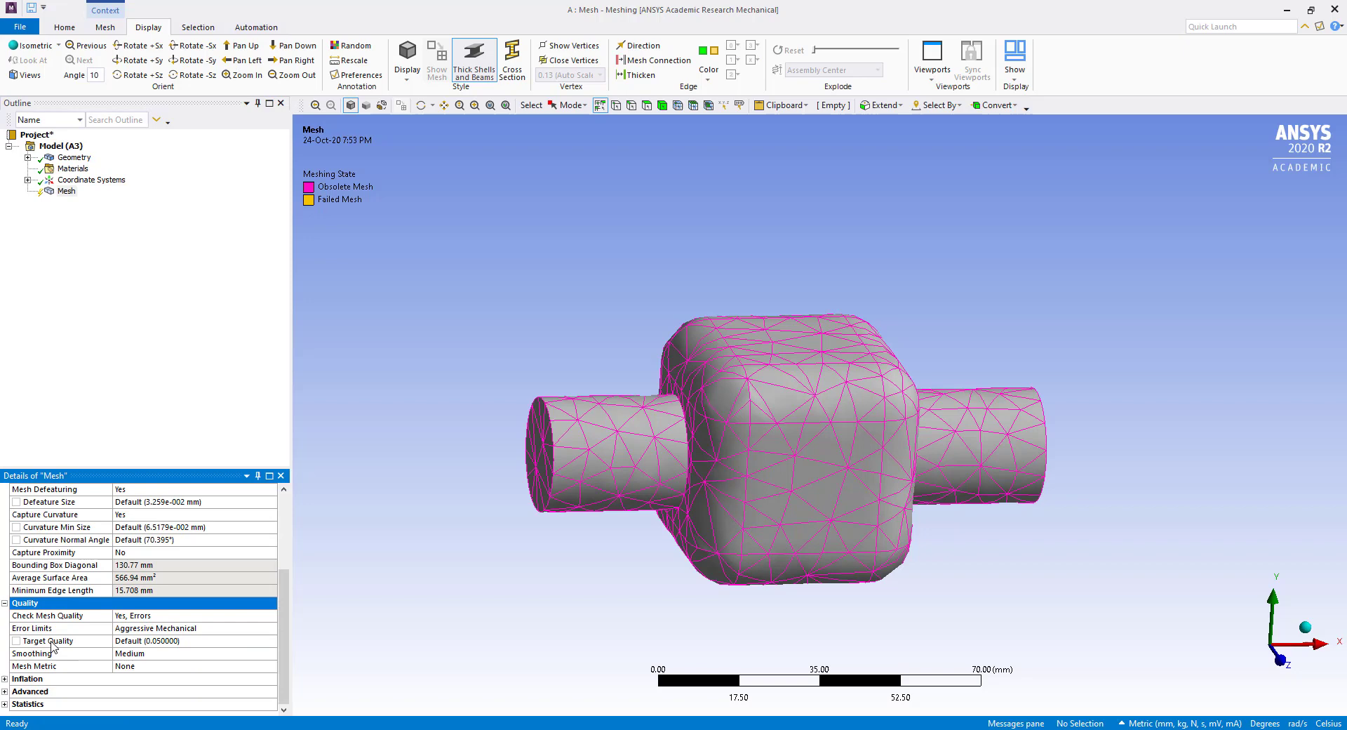
pyautogui.click(232, 628)
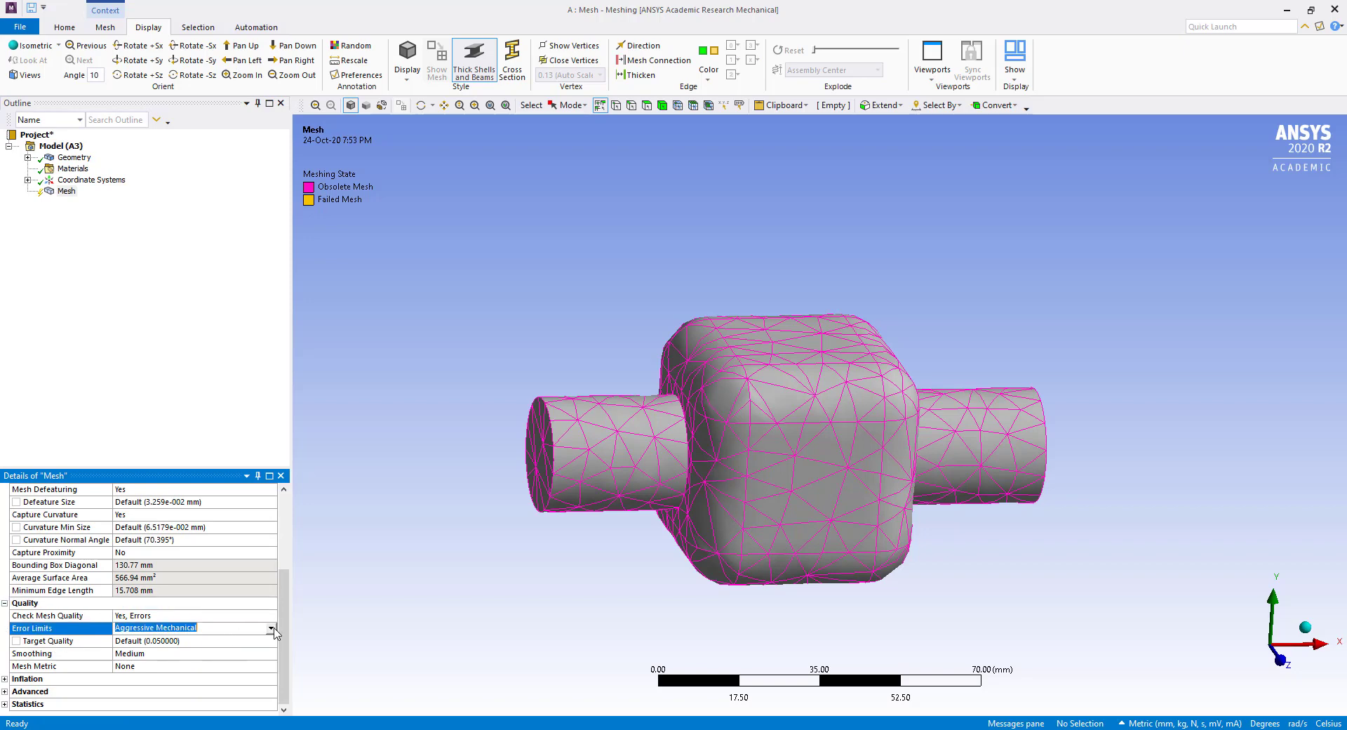
pyautogui.click(165, 628)
pyautogui.click(159, 641)
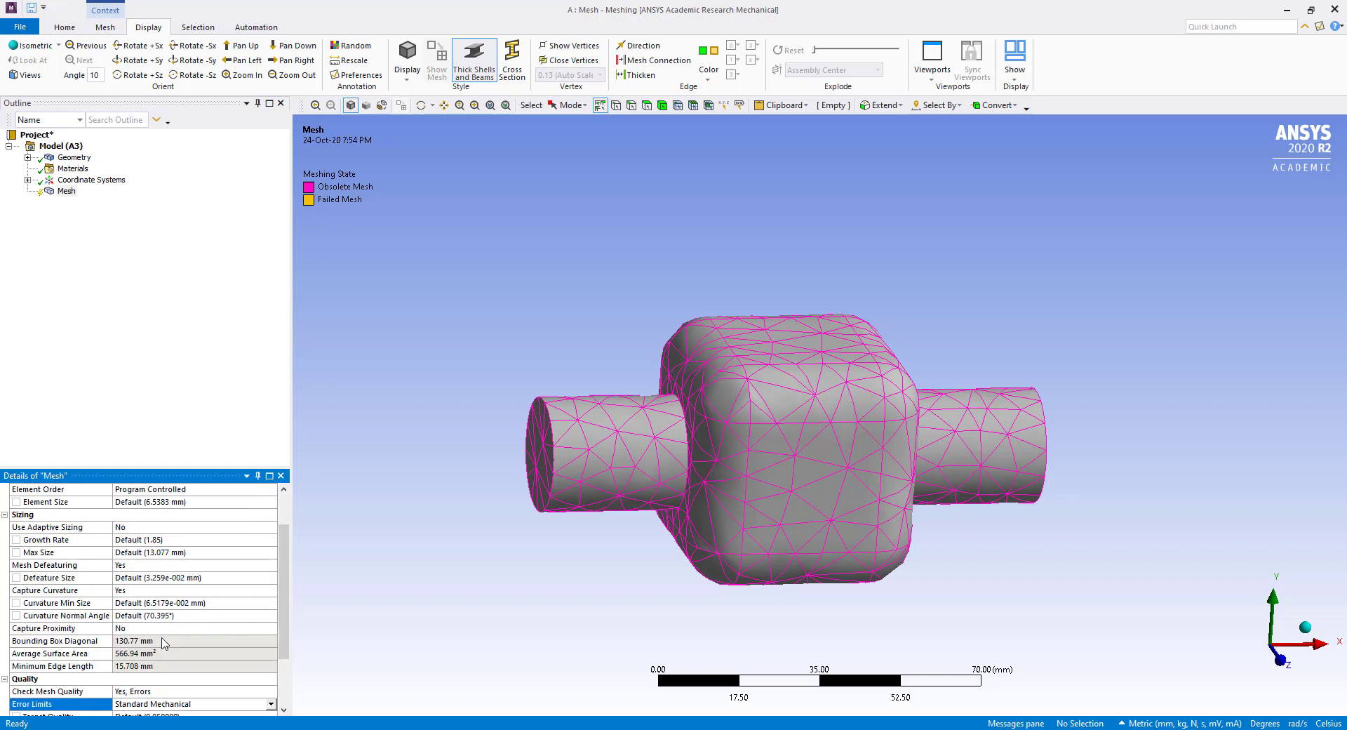
pyautogui.scroll(-2, 163, 643)
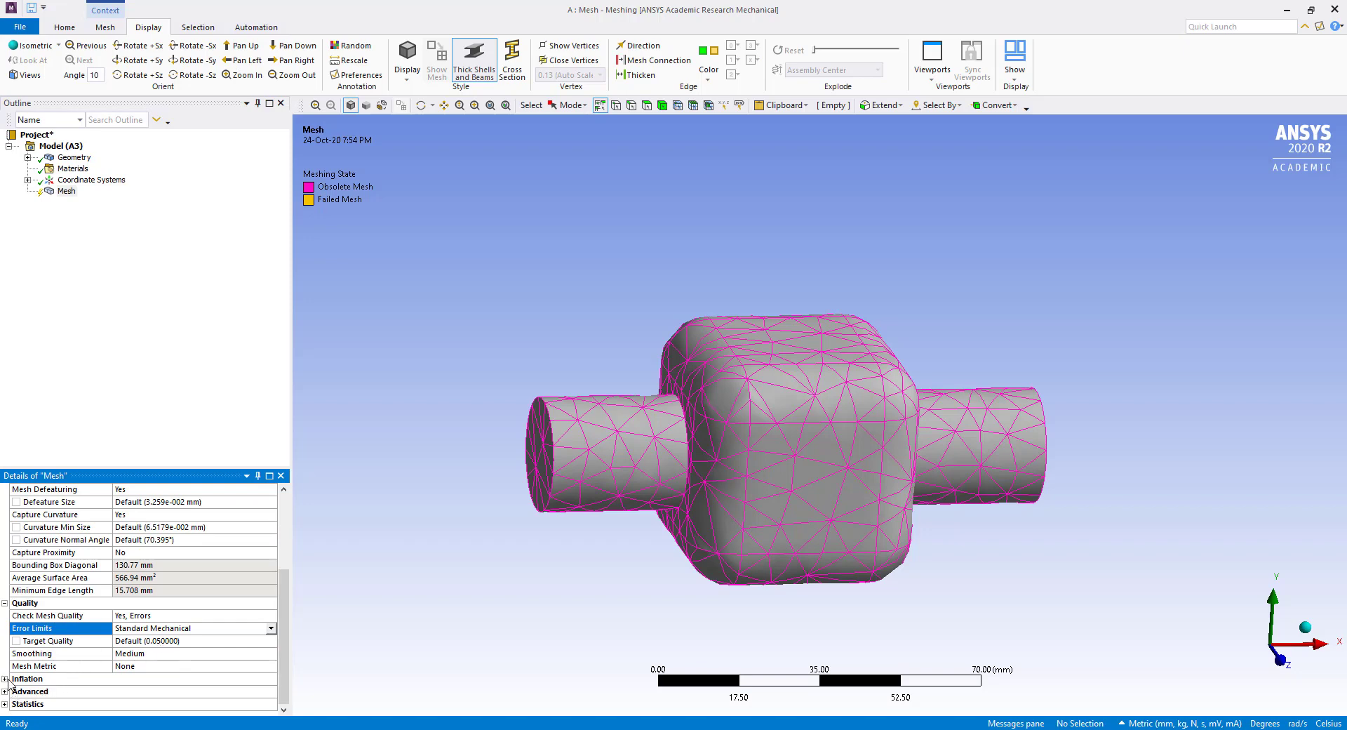
pyautogui.click(155, 667)
pyautogui.click(271, 667)
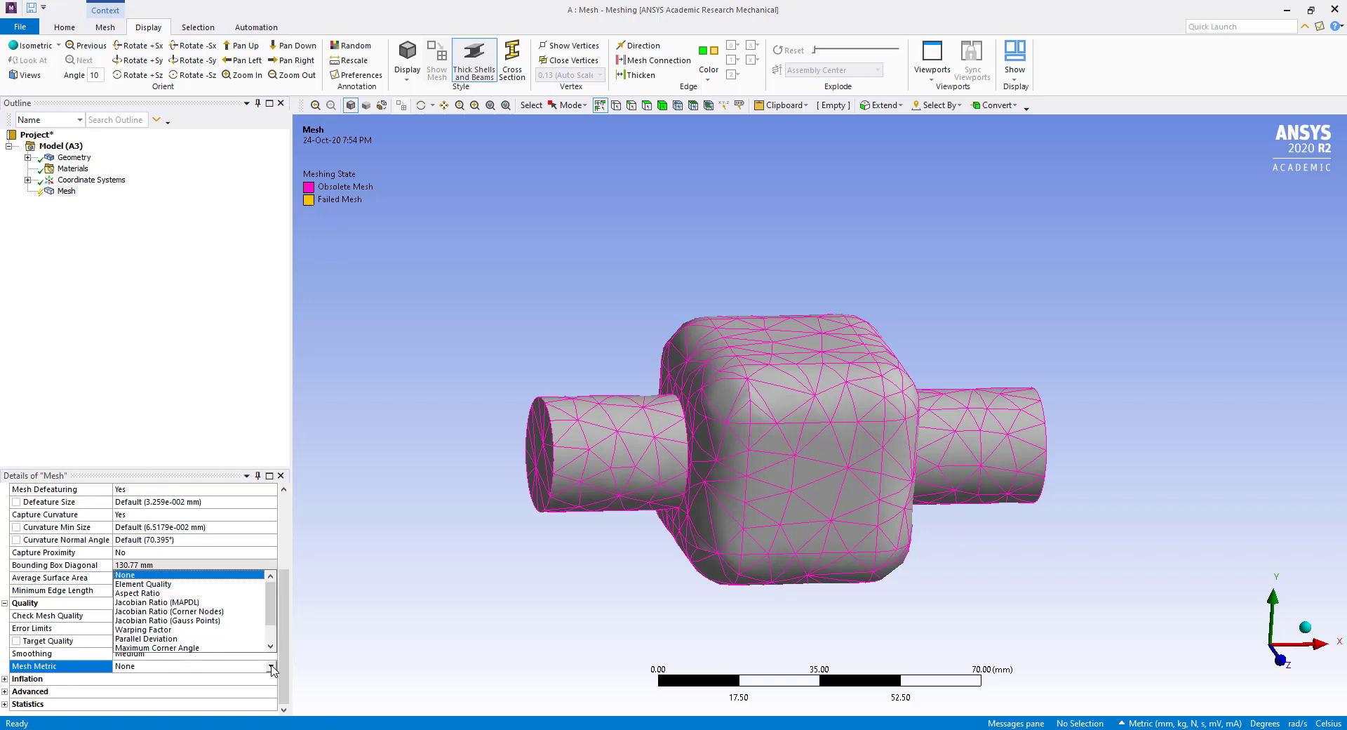
# Show the Element Quality histogram, regenerate the mesh and orbit to check it
pyautogui.click(153, 585)
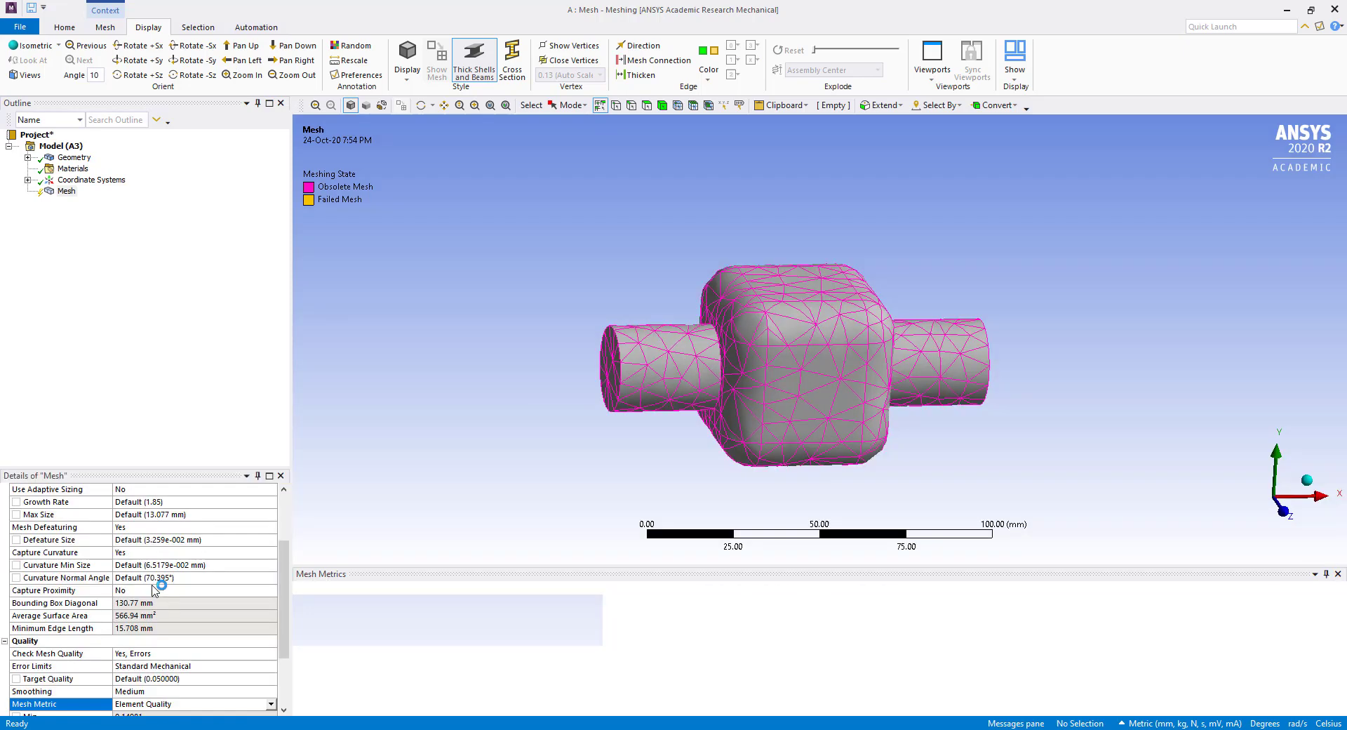
pyautogui.scroll(-3, 166, 654)
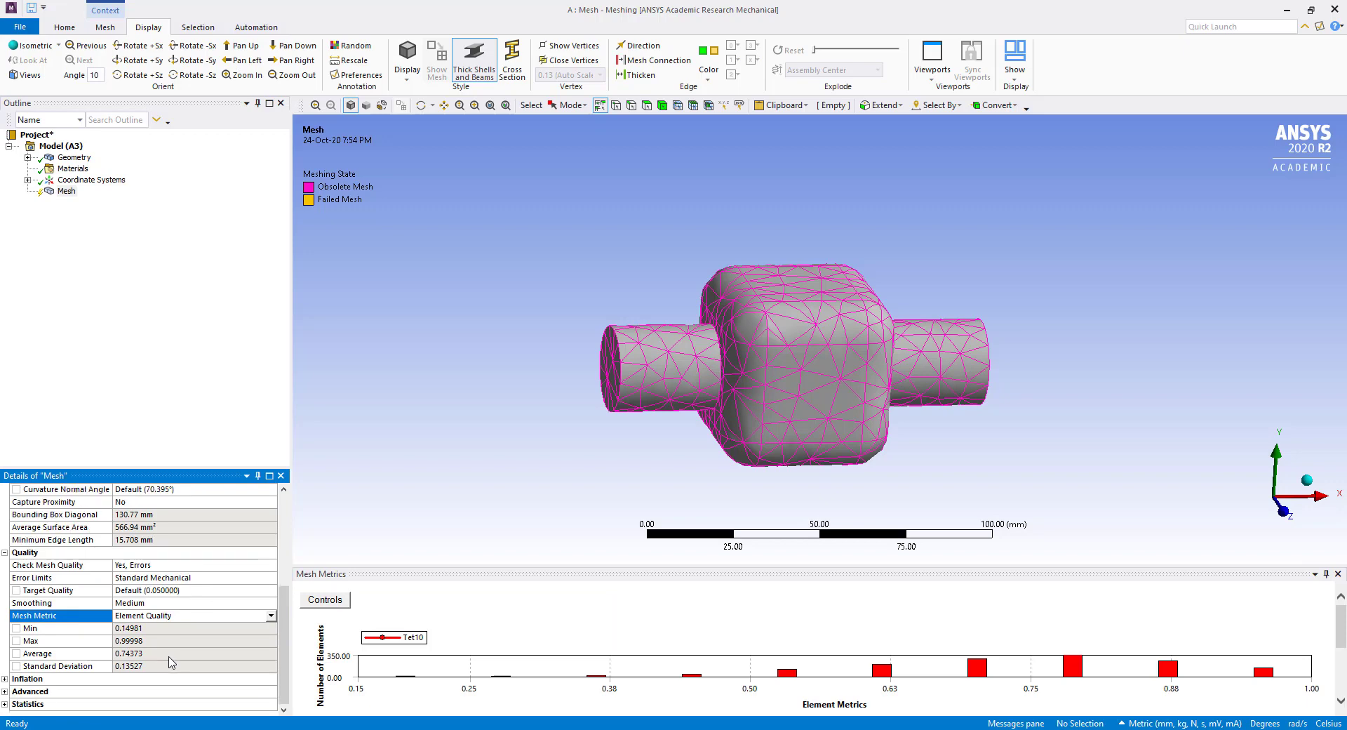
pyautogui.rightClick(64, 198)
pyautogui.click(98, 233)
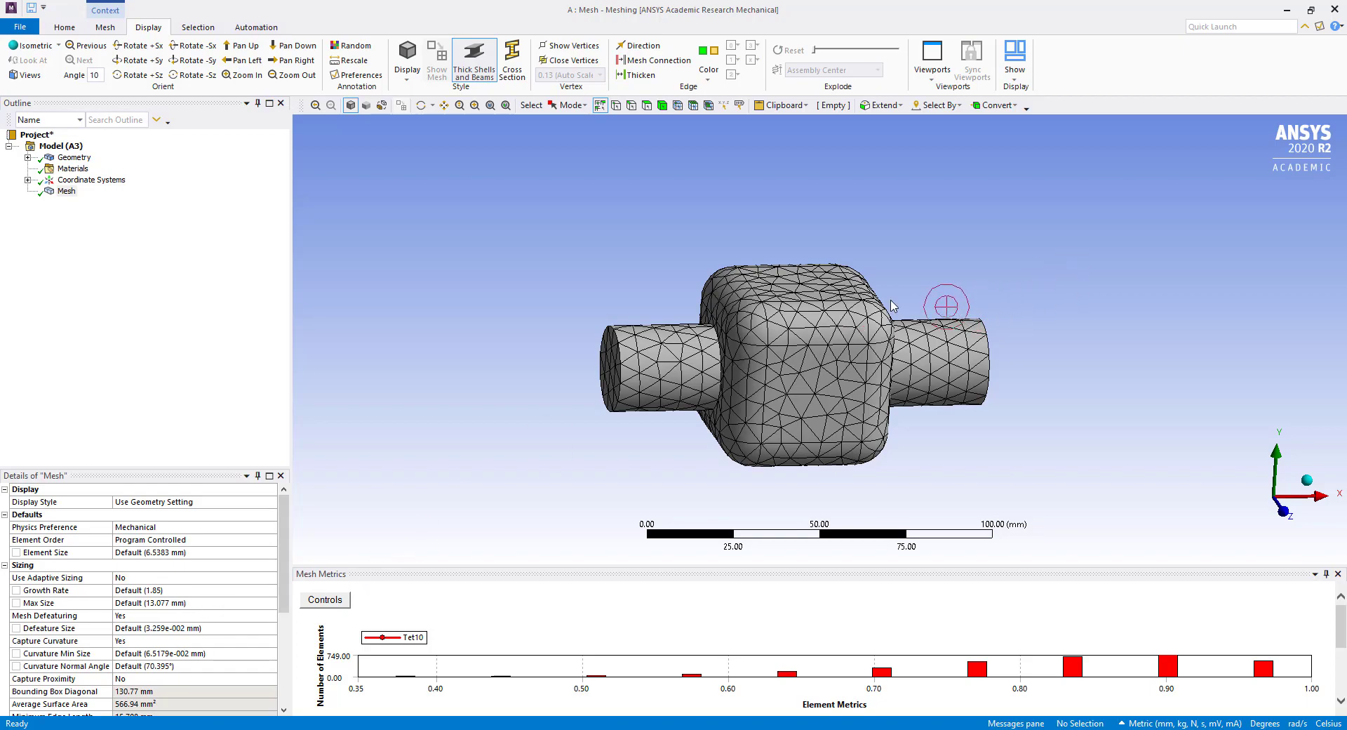
pyautogui.moveTo(849, 267)
pyautogui.mouseDown(button='middle')
pyautogui.moveTo(797, 382)
pyautogui.moveTo(859, 258)
pyautogui.mouseUp(button='middle')
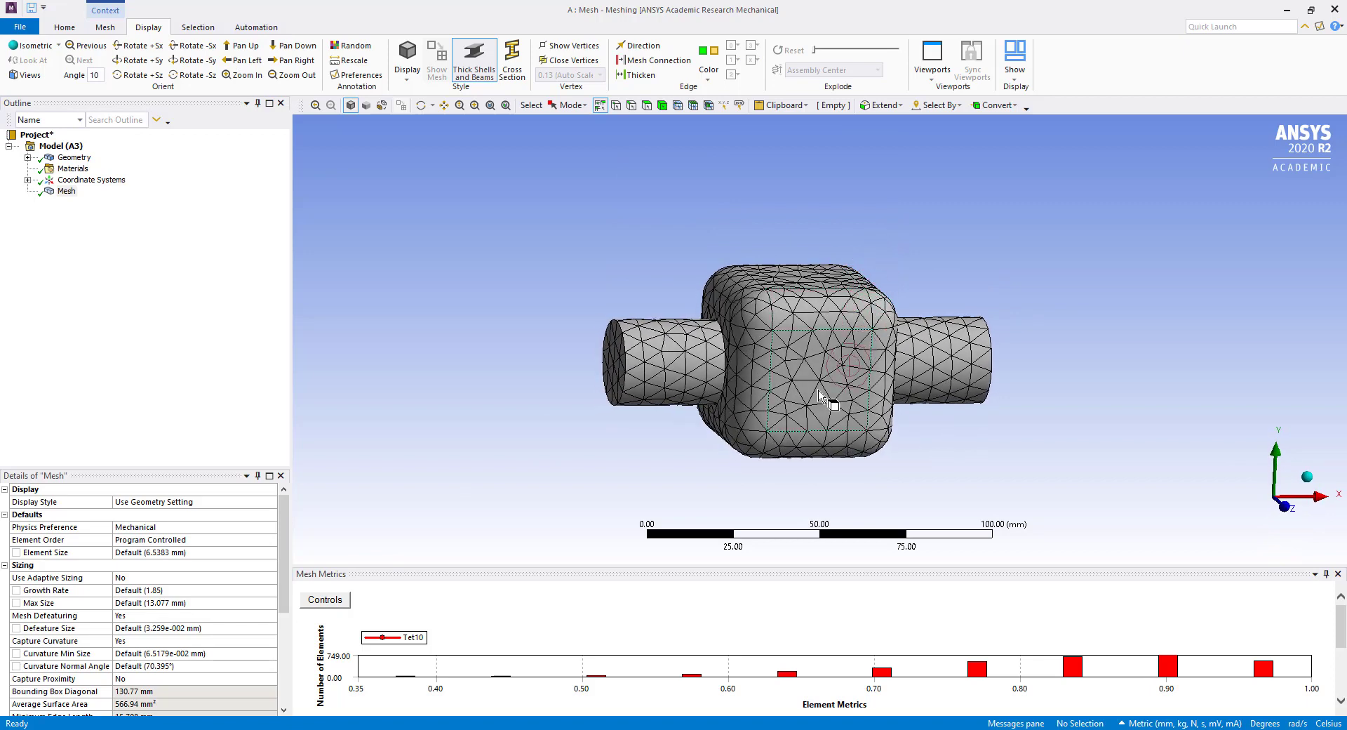
pyautogui.scroll(-5, 247, 546)
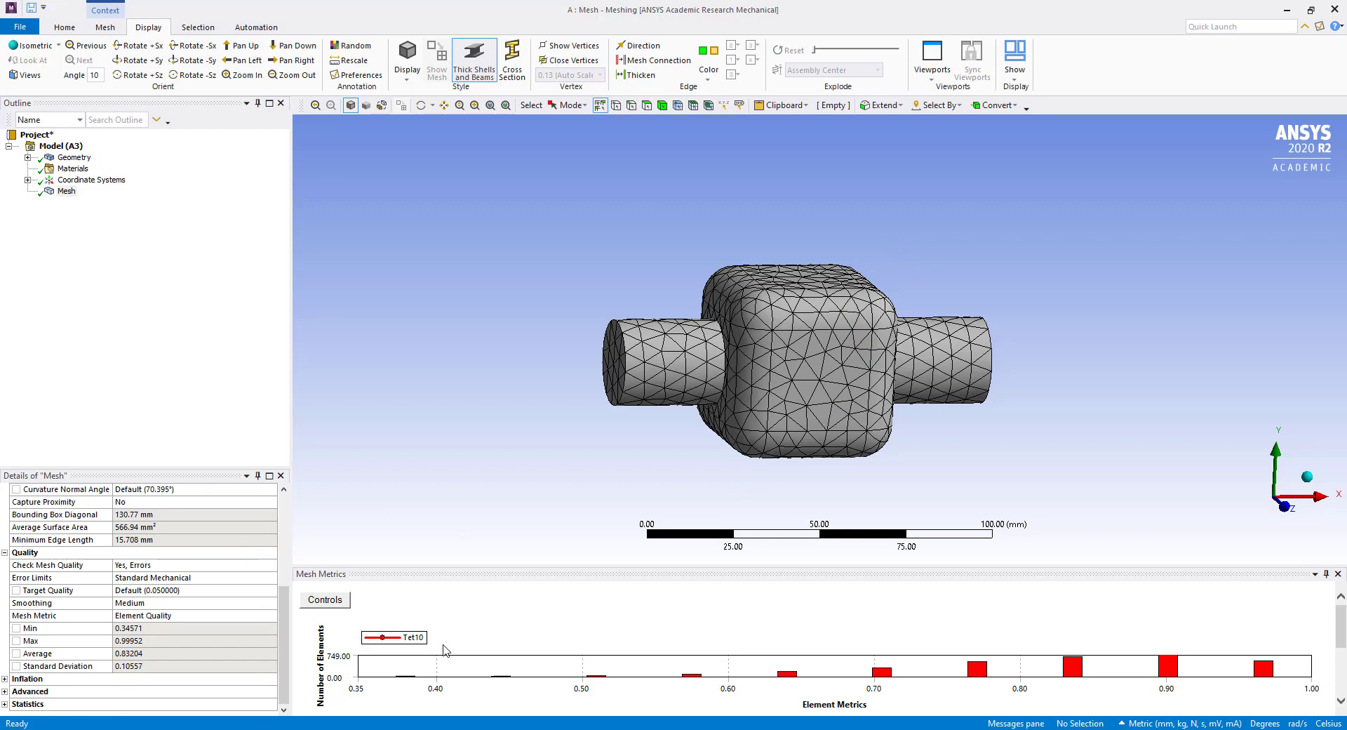
pyautogui.click(882, 672)
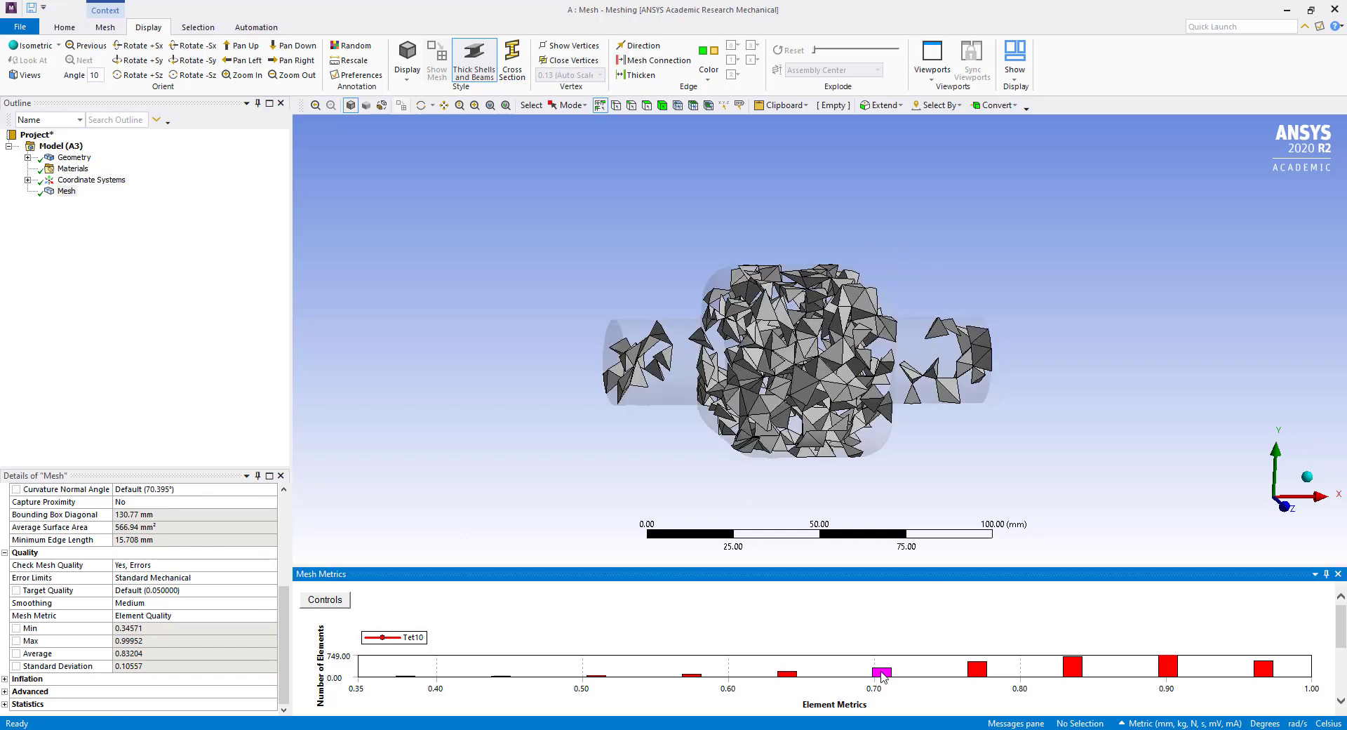
pyautogui.click(974, 671)
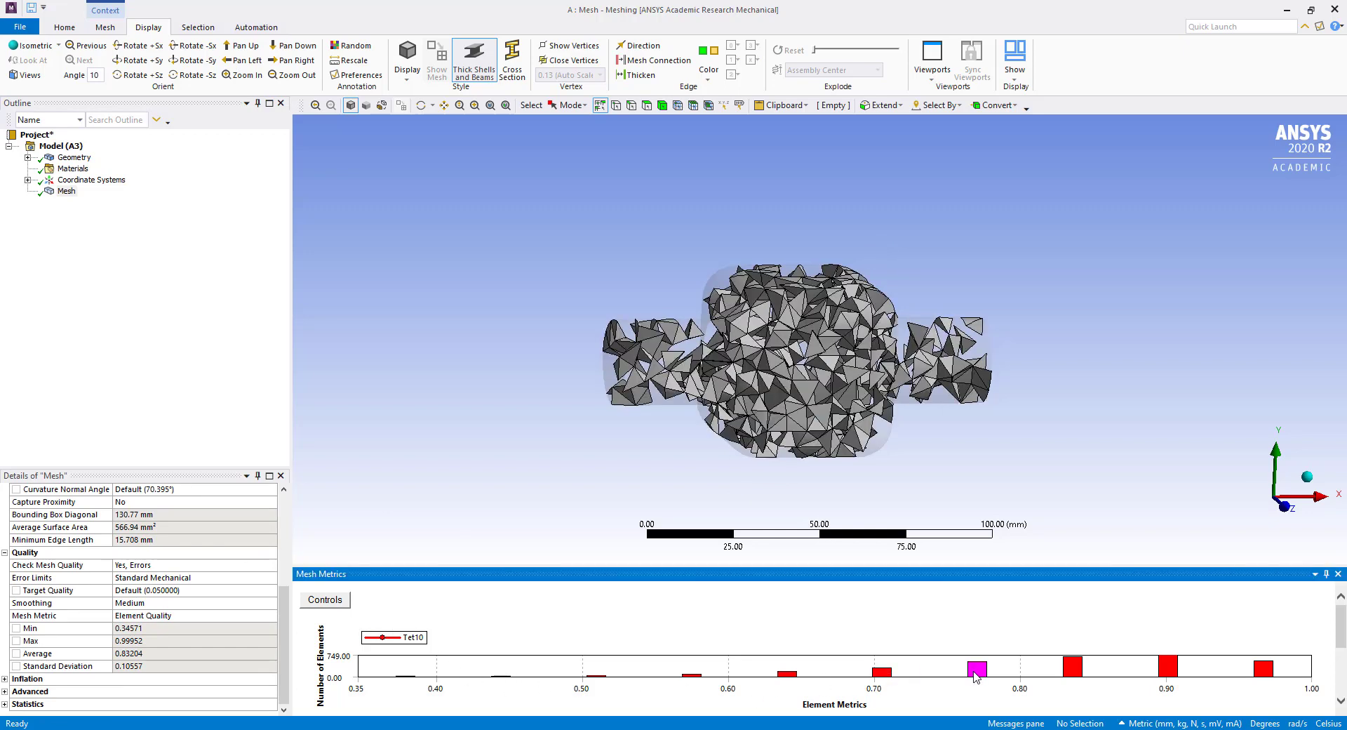
pyautogui.click(1074, 668)
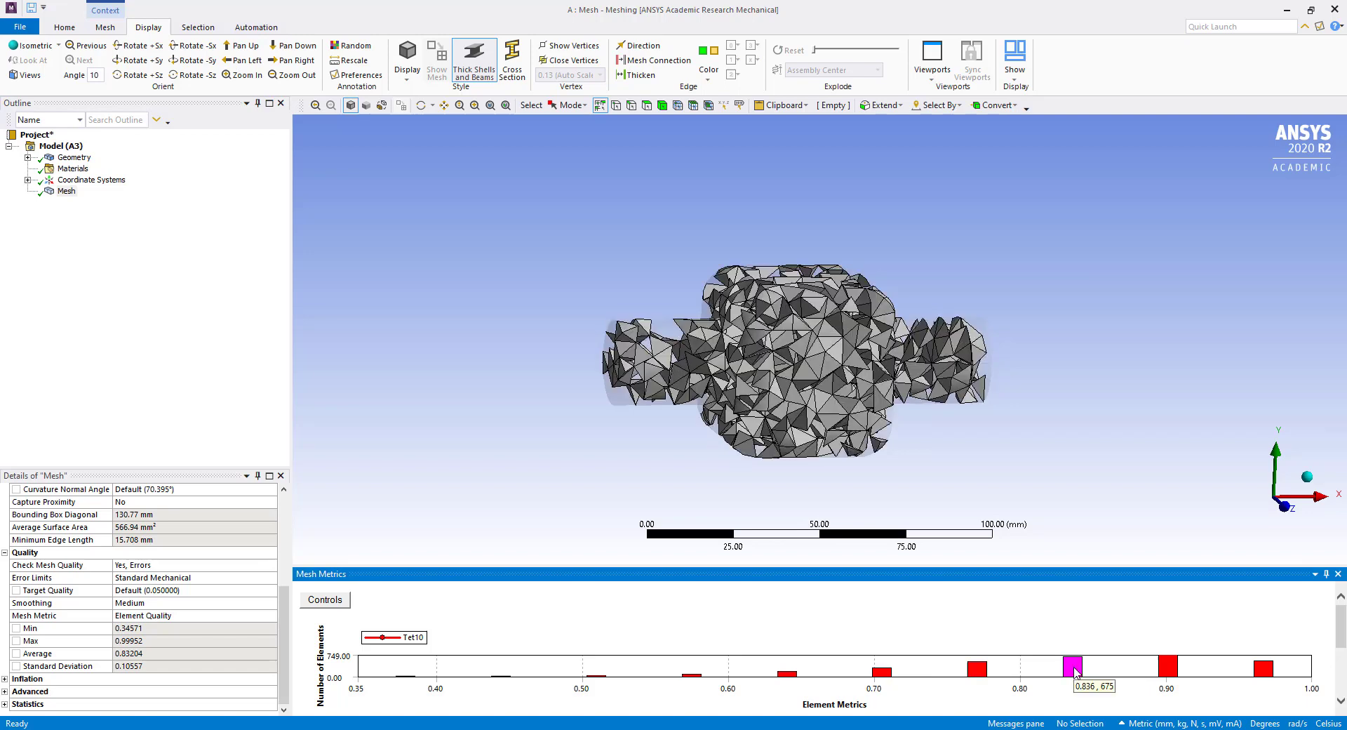
pyautogui.click(1168, 666)
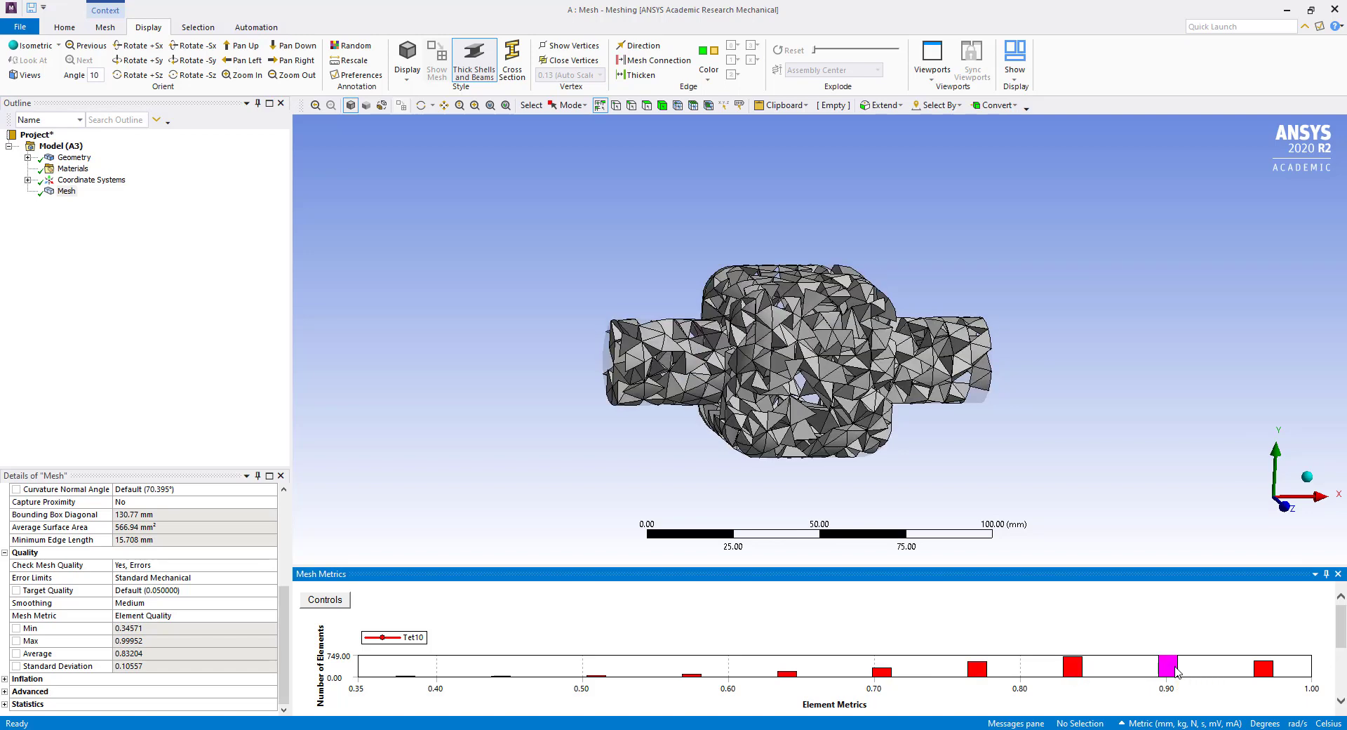
pyautogui.click(789, 514)
pyautogui.click(411, 498)
pyautogui.click(513, 472)
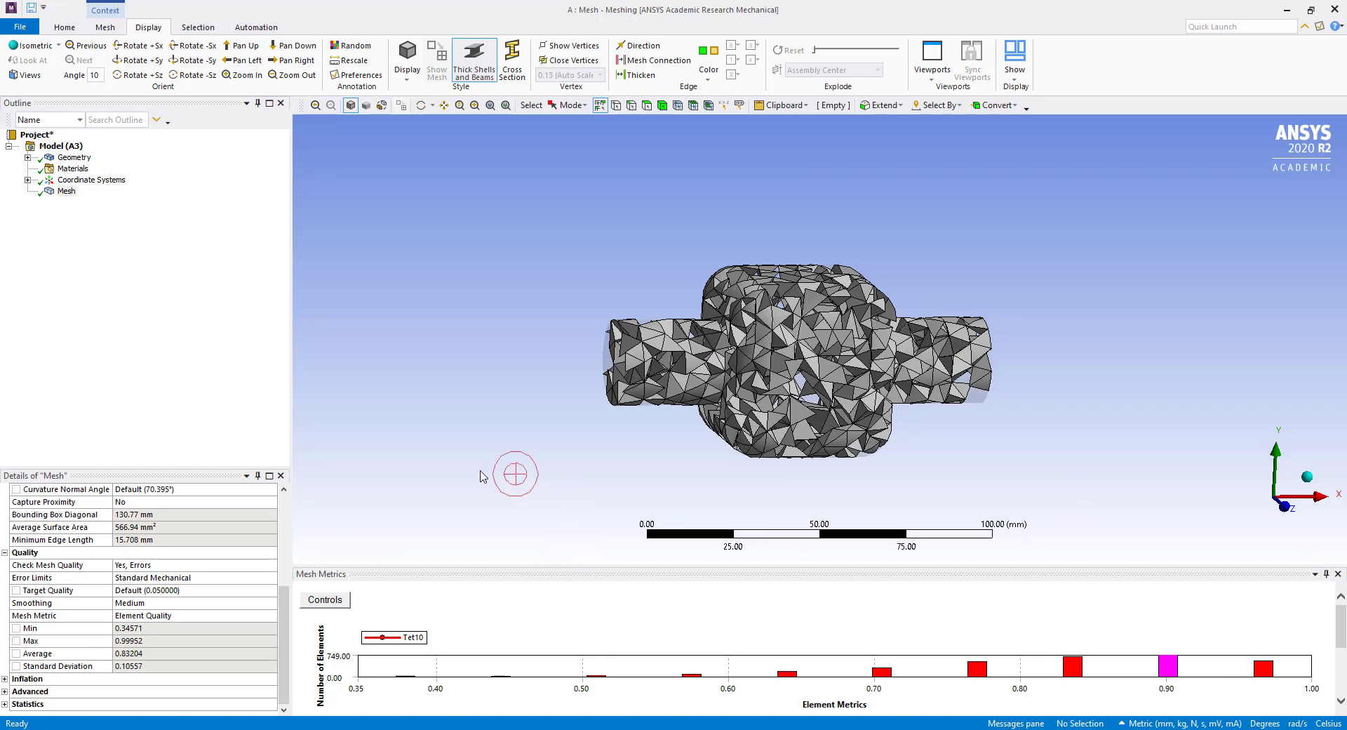
pyautogui.click(65, 192)
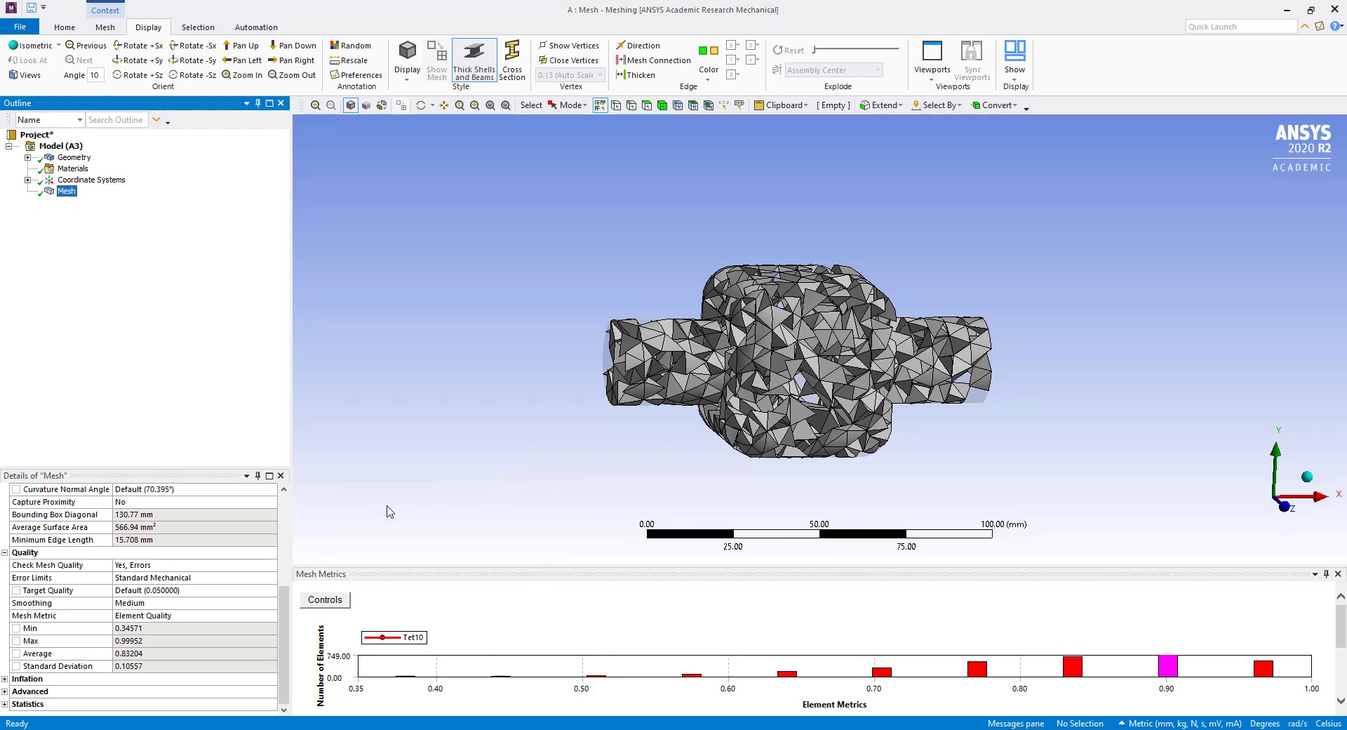
pyautogui.click(590, 636)
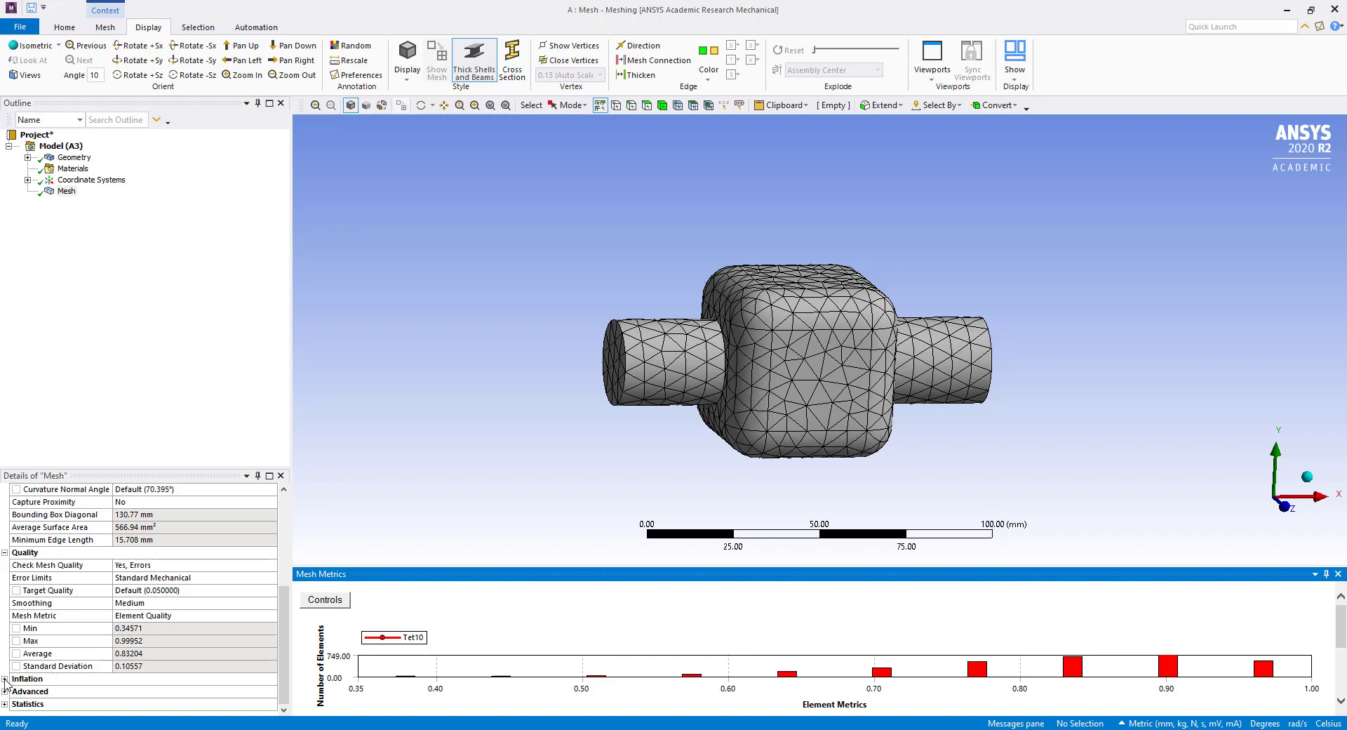
# Orbit the meshed part, snap it to the triad's isometric view, and reselect Mesh
pyautogui.moveTo(782, 481)
pyautogui.mouseDown(button='middle')
pyautogui.moveTo(806, 480)
pyautogui.moveTo(694, 419)
pyautogui.mouseUp(button='middle')
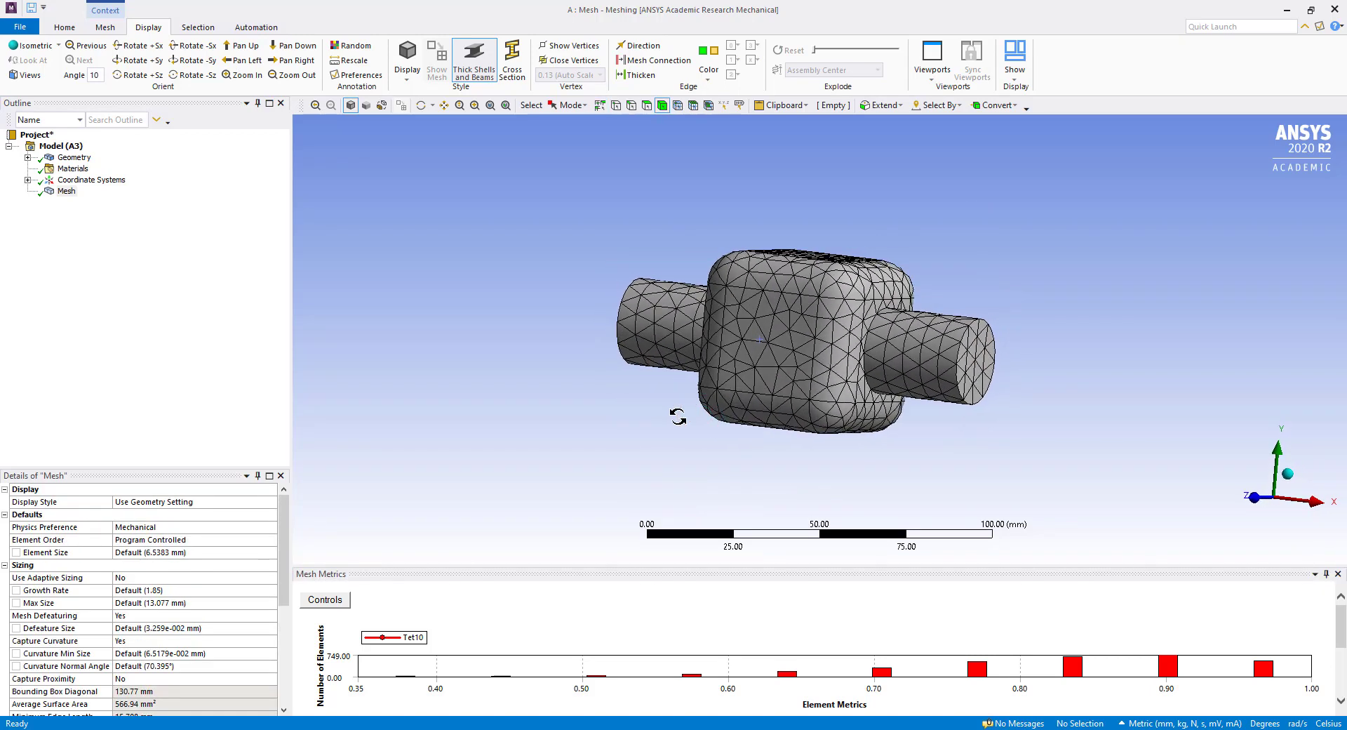
pyautogui.click(1290, 477)
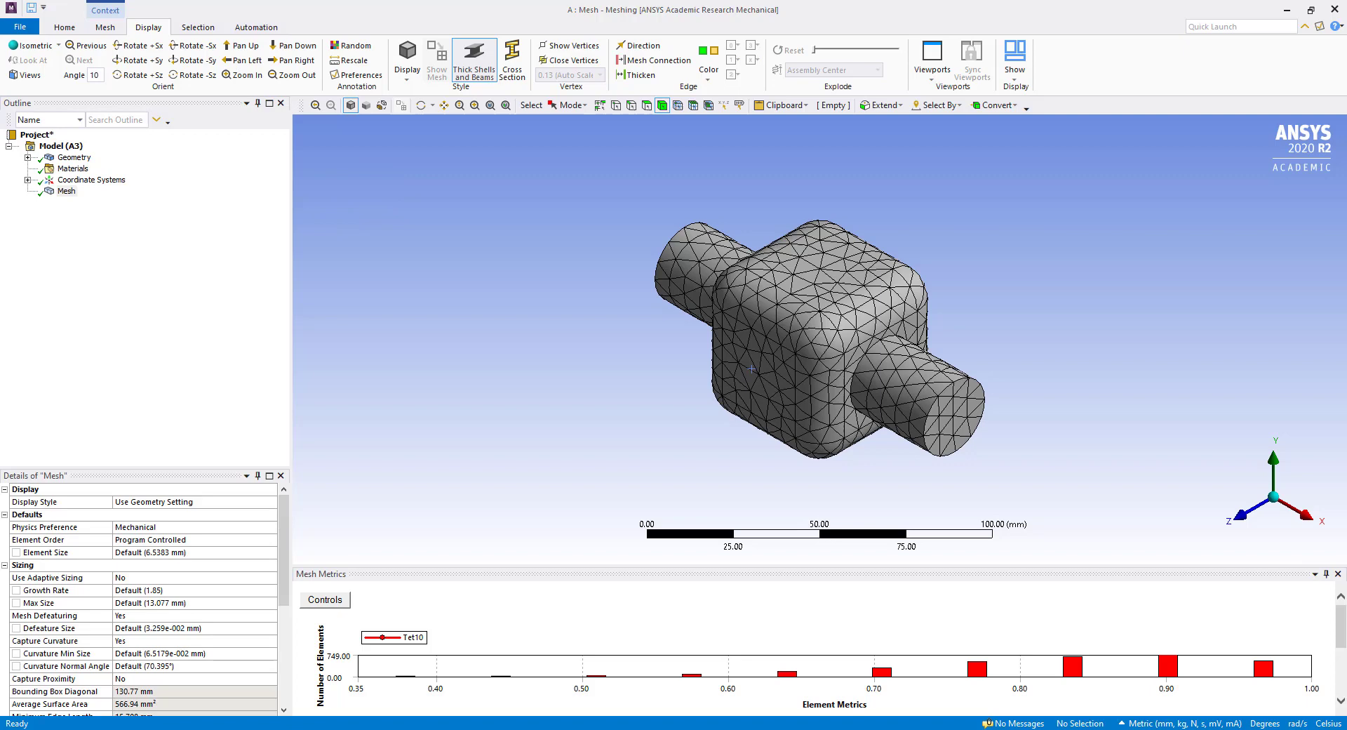
pyautogui.click(160, 393)
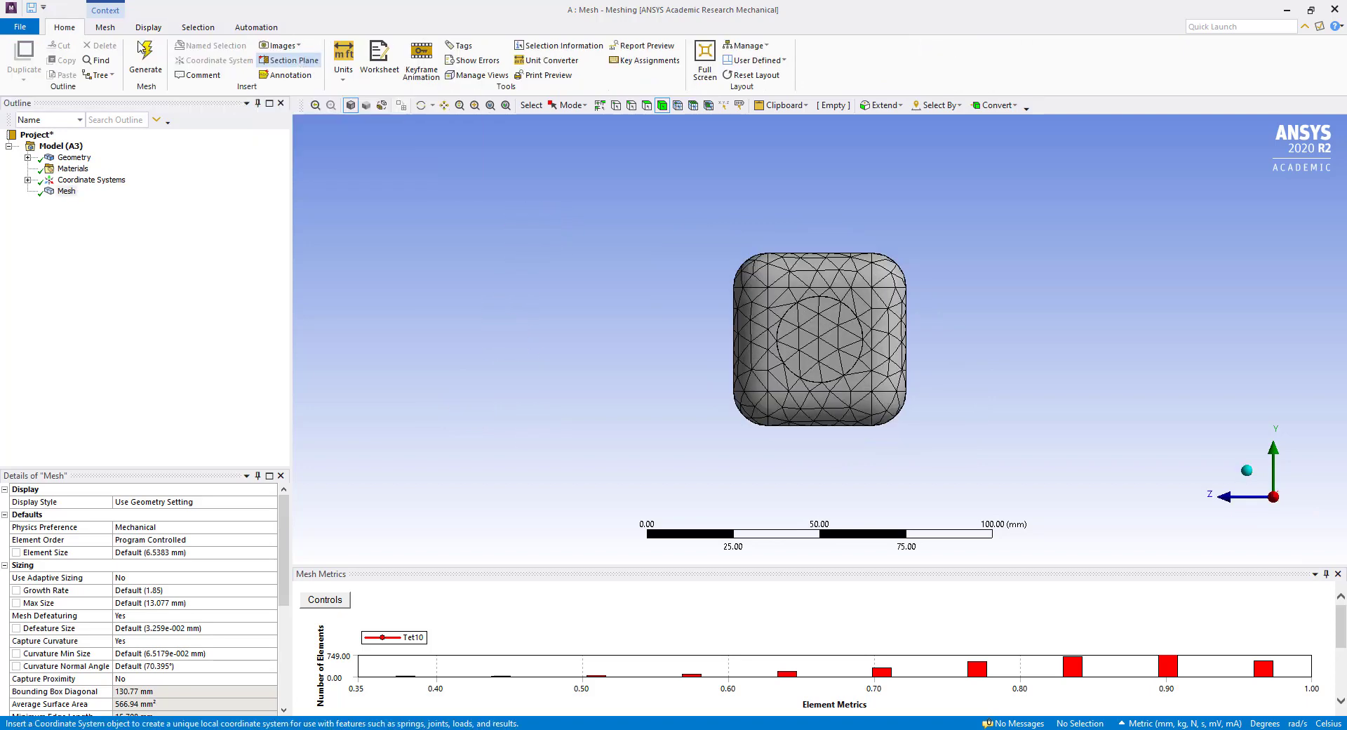
# Add a section plane cutting vertically through the middle of the model and view the cut face
pyautogui.click(279, 62)
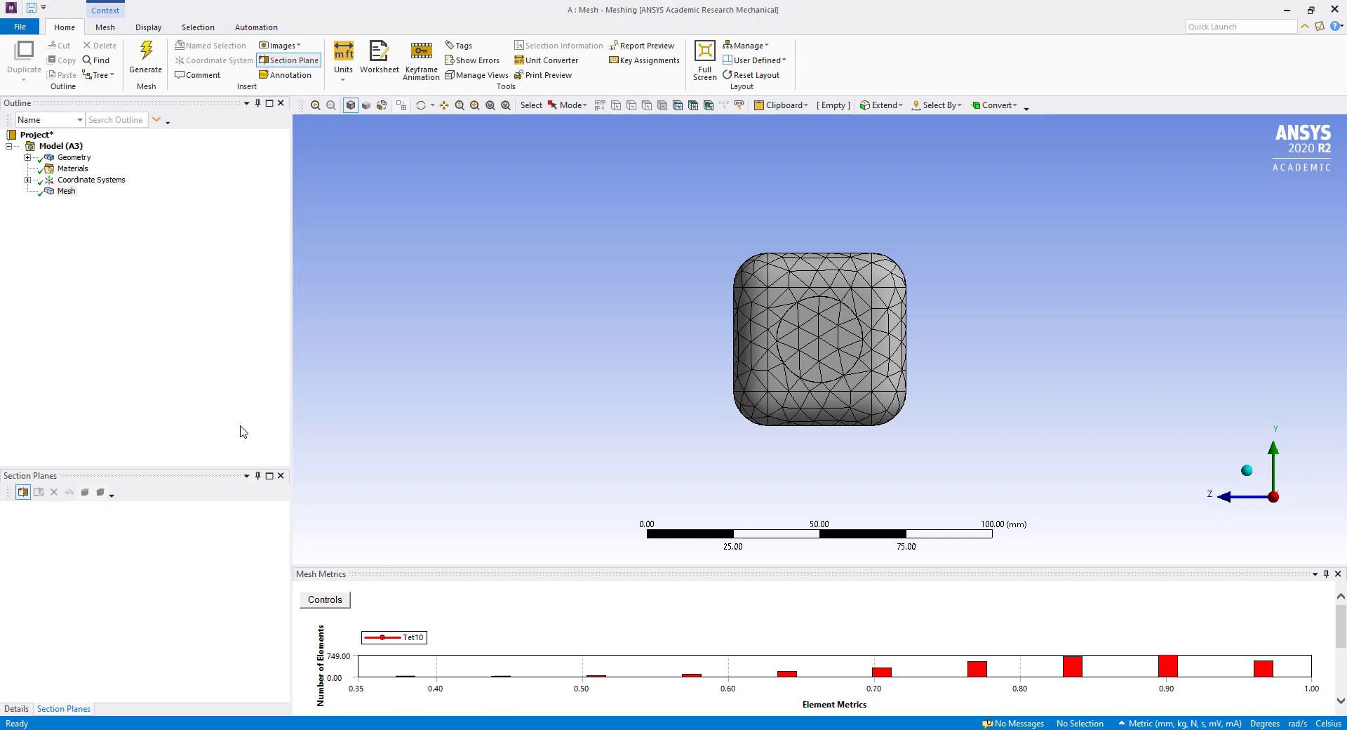
pyautogui.moveTo(825, 209); pyautogui.dragTo(834, 460)
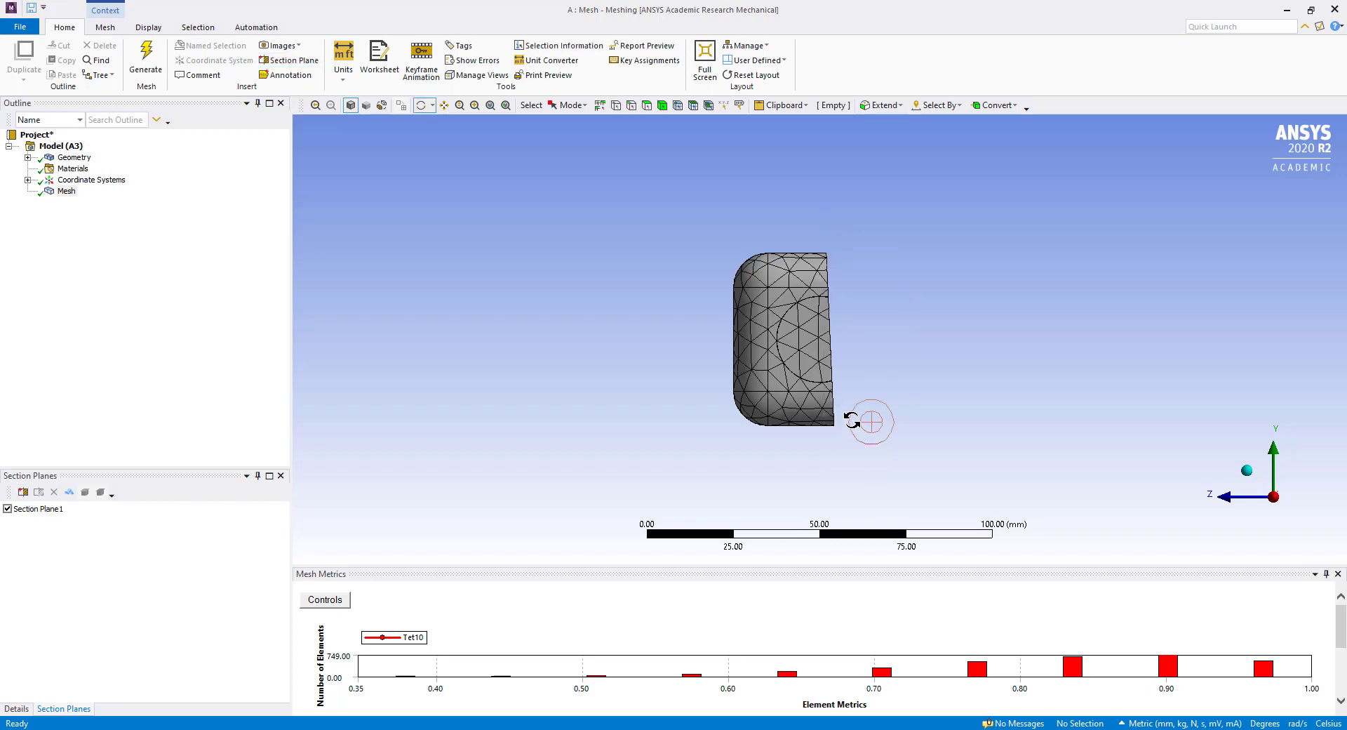
pyautogui.moveTo(860, 421)
pyautogui.mouseDown()
pyautogui.moveTo(886, 389)
pyautogui.moveTo(818, 415)
pyautogui.moveTo(708, 421)
pyautogui.moveTo(727, 457)
pyautogui.moveTo(778, 402)
pyautogui.moveTo(737, 401)
pyautogui.moveTo(743, 421)
pyautogui.mouseUp()
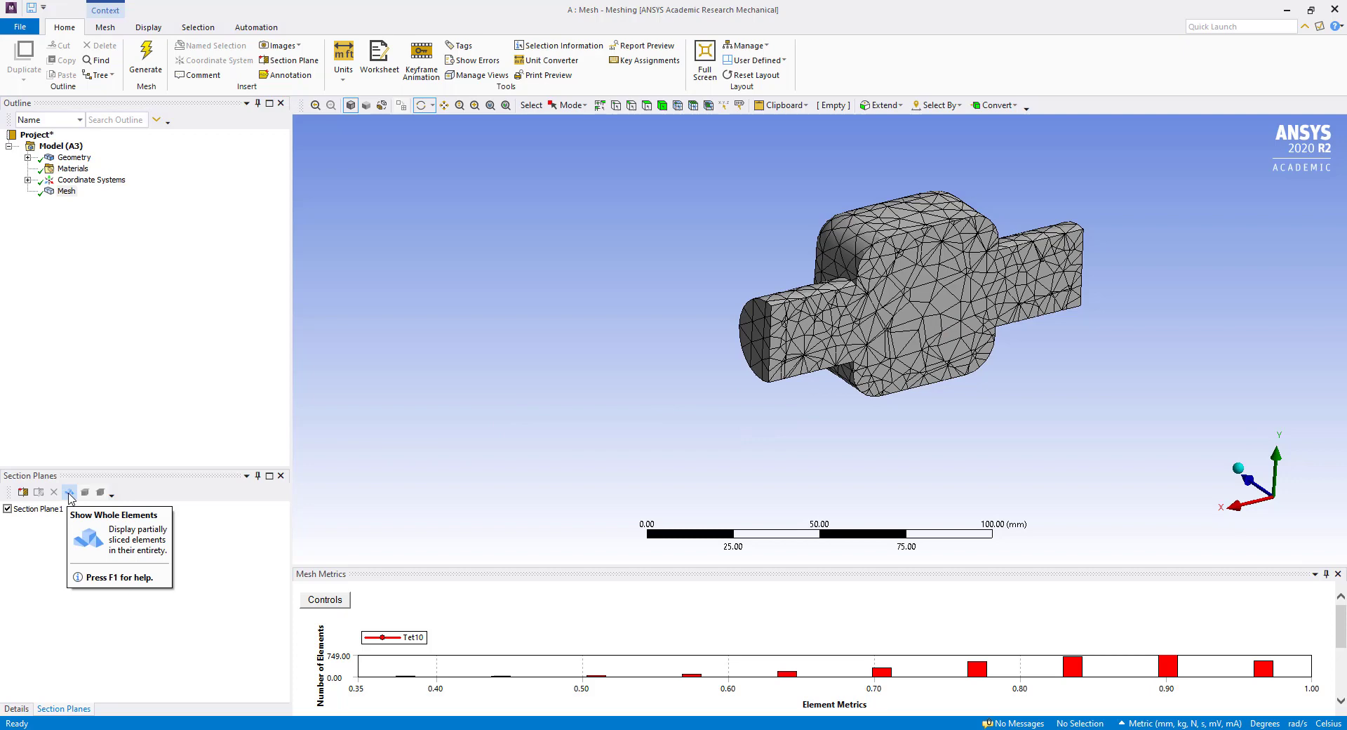
# Show the cut elements as whole tetrahedra, inspect the interior, then return to the flat cut
pyautogui.click(70, 492)
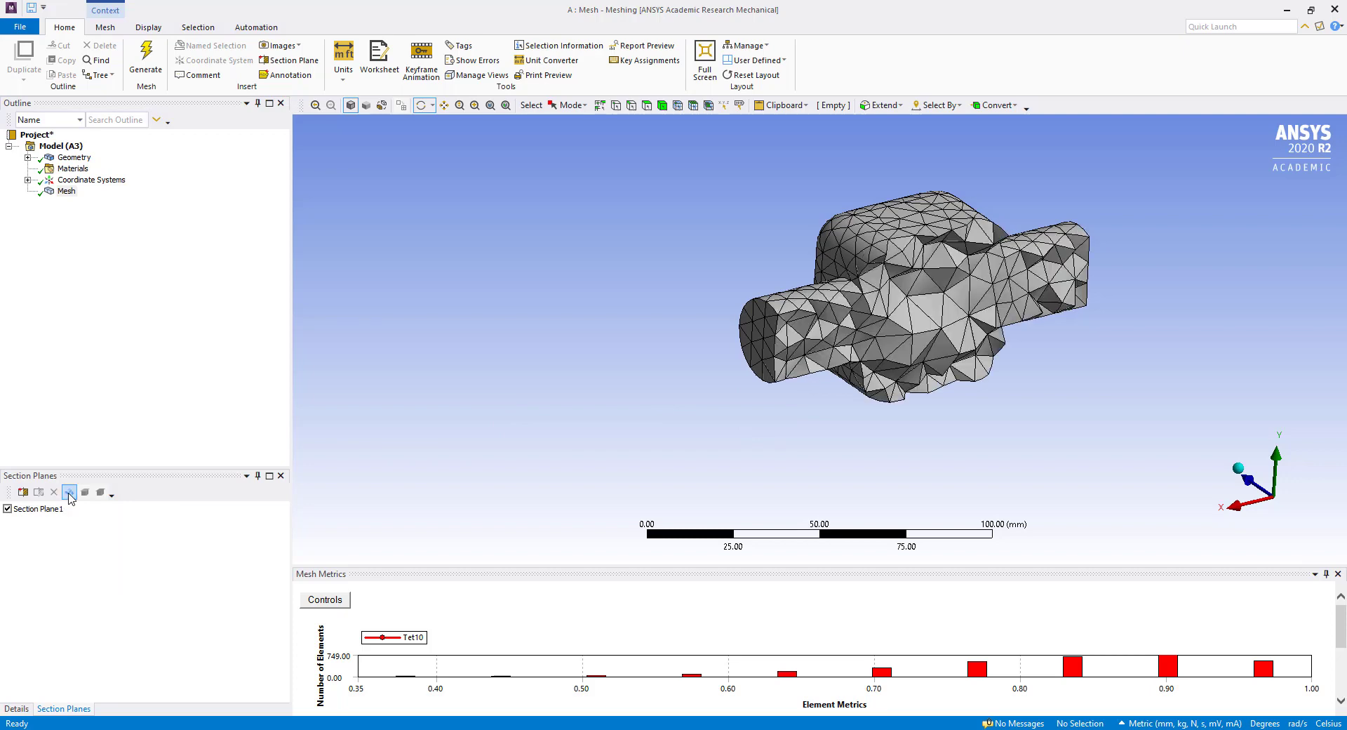
pyautogui.scroll(-2, 891, 330)
pyautogui.scroll(2, 884, 330)
pyautogui.scroll(2, 883, 330)
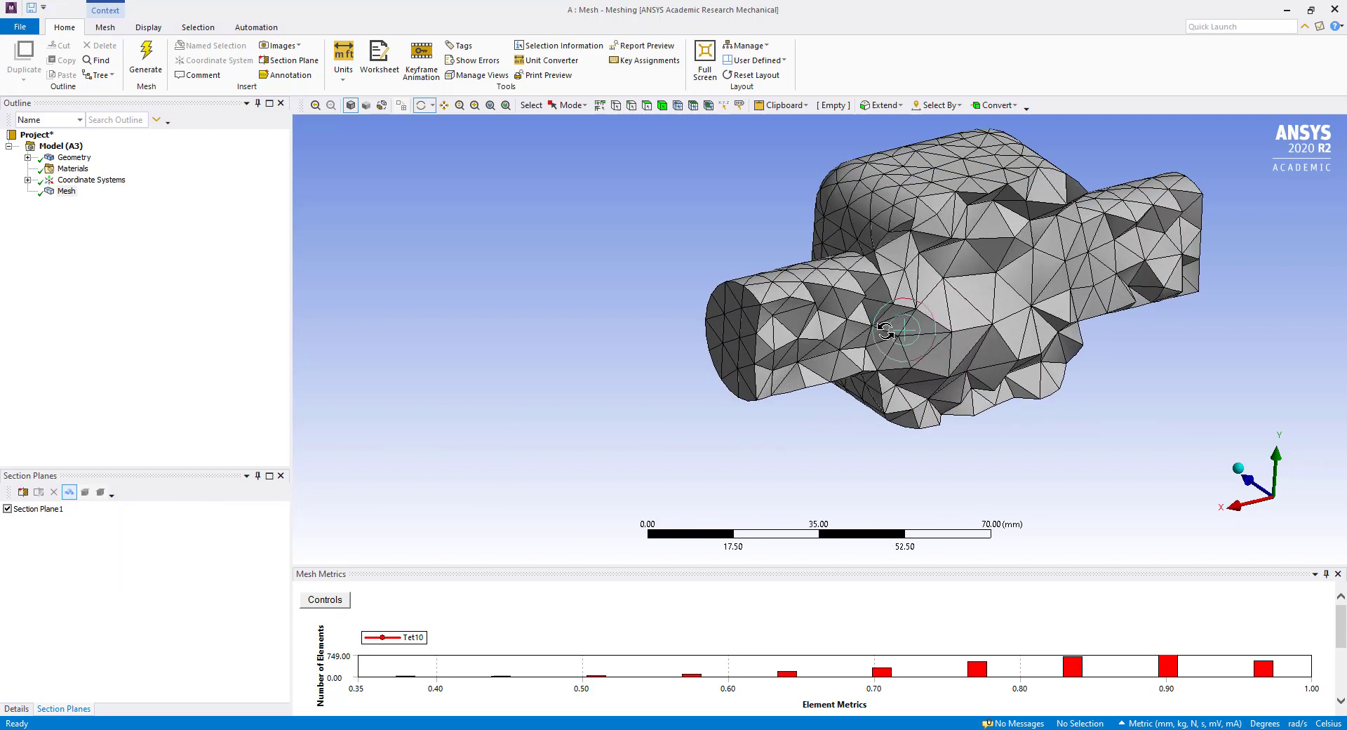
pyautogui.moveTo(887, 331); pyautogui.dragTo(383, 466)
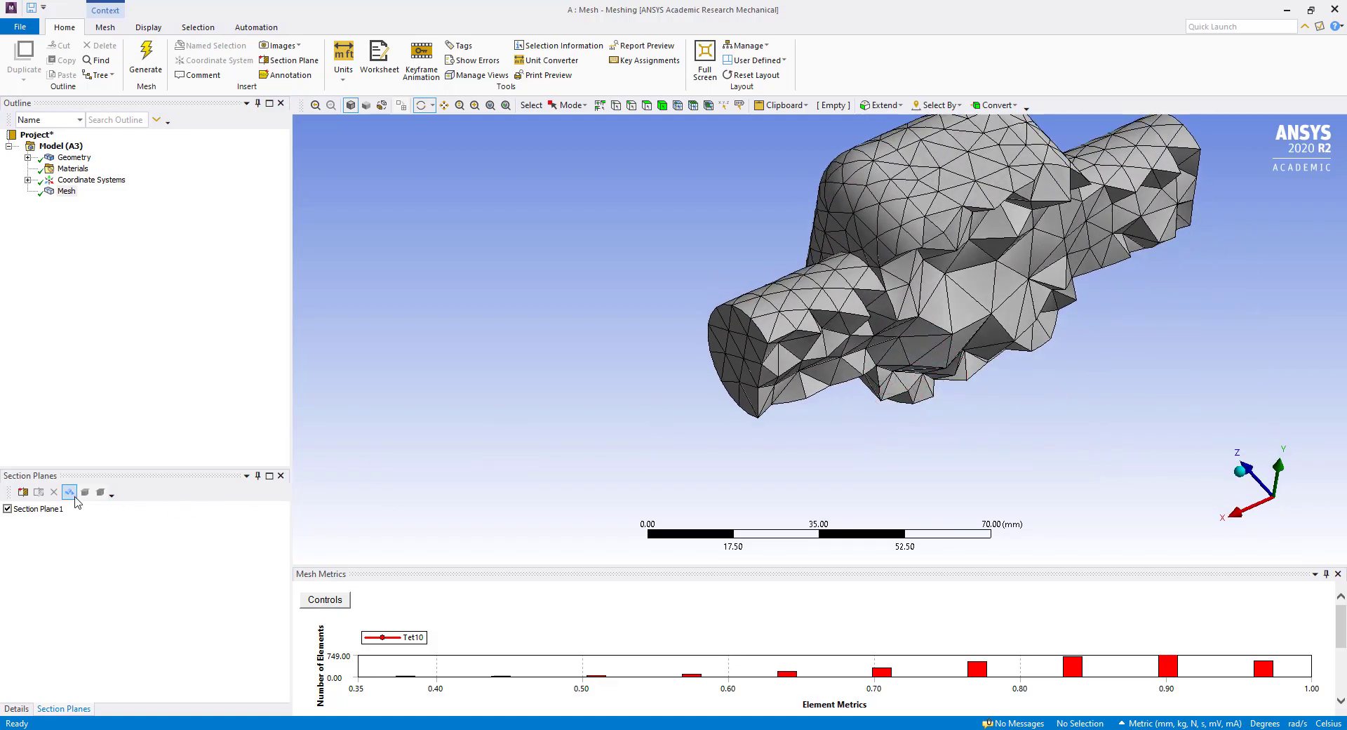
pyautogui.click(69, 492)
# Turn off Section Plane1 and restore the mesh Details view at a new angle
pyautogui.click(7, 508)
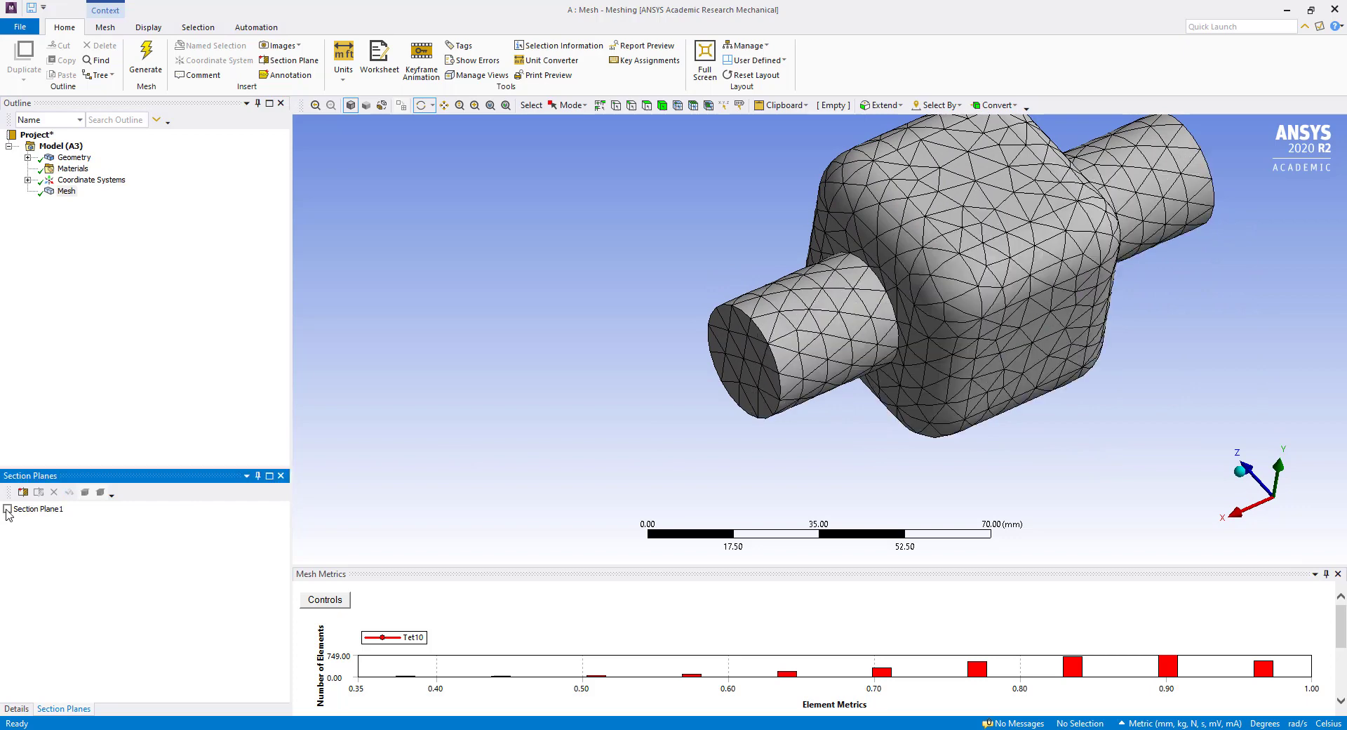
pyautogui.click(14, 710)
pyautogui.moveTo(674, 487)
pyautogui.mouseDown()
pyautogui.moveTo(992, 529)
pyautogui.moveTo(979, 523)
pyautogui.moveTo(972, 438)
pyautogui.mouseUp()
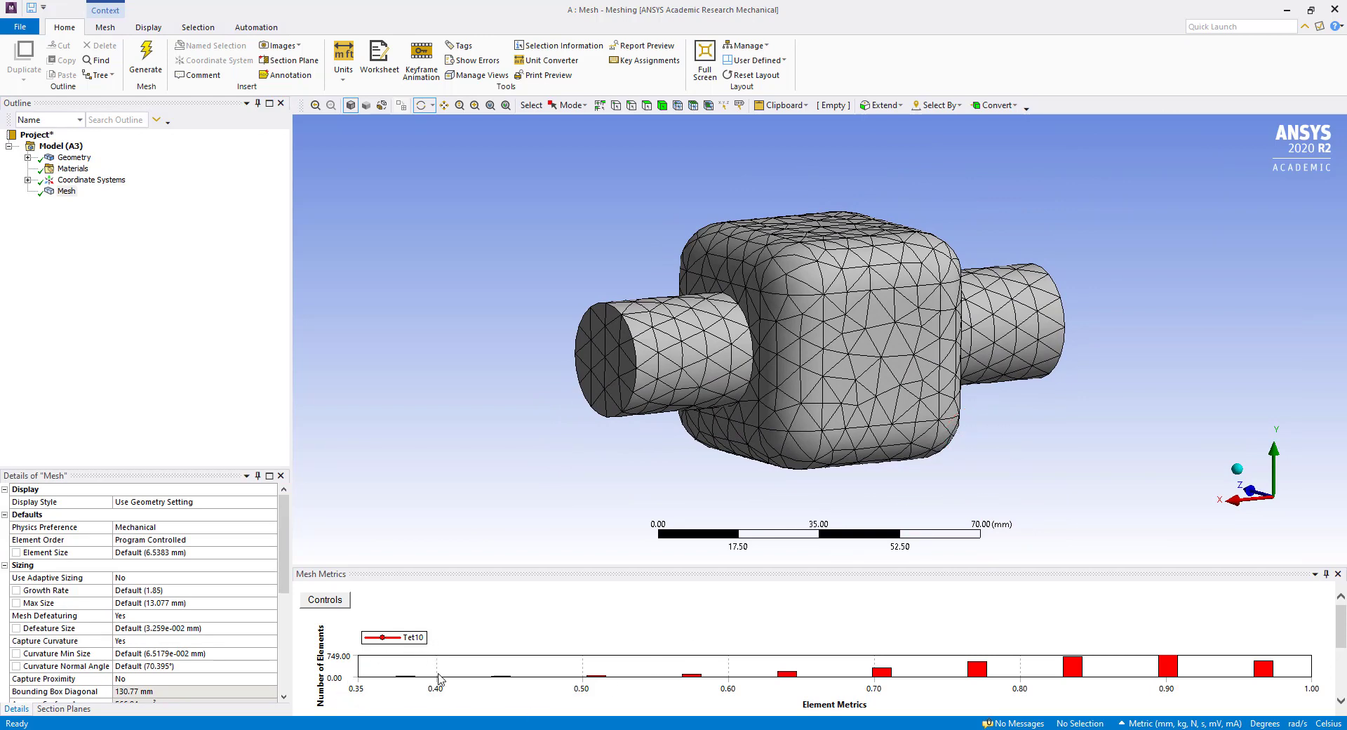
# Compare the 0.85, 0.90 and 0.95–1.00 quality bands, ending on 0.95–1.00 elements only
pyautogui.click(1266, 670)
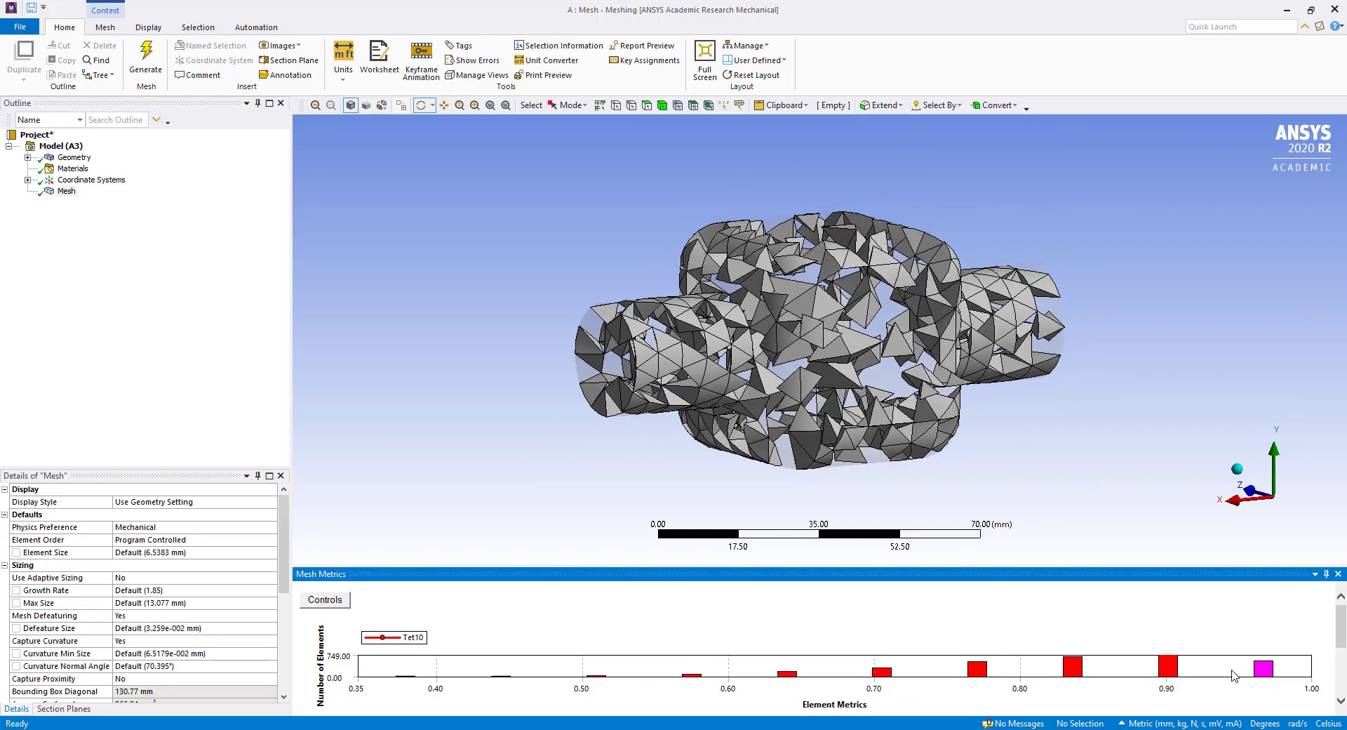
pyautogui.click(1168, 670)
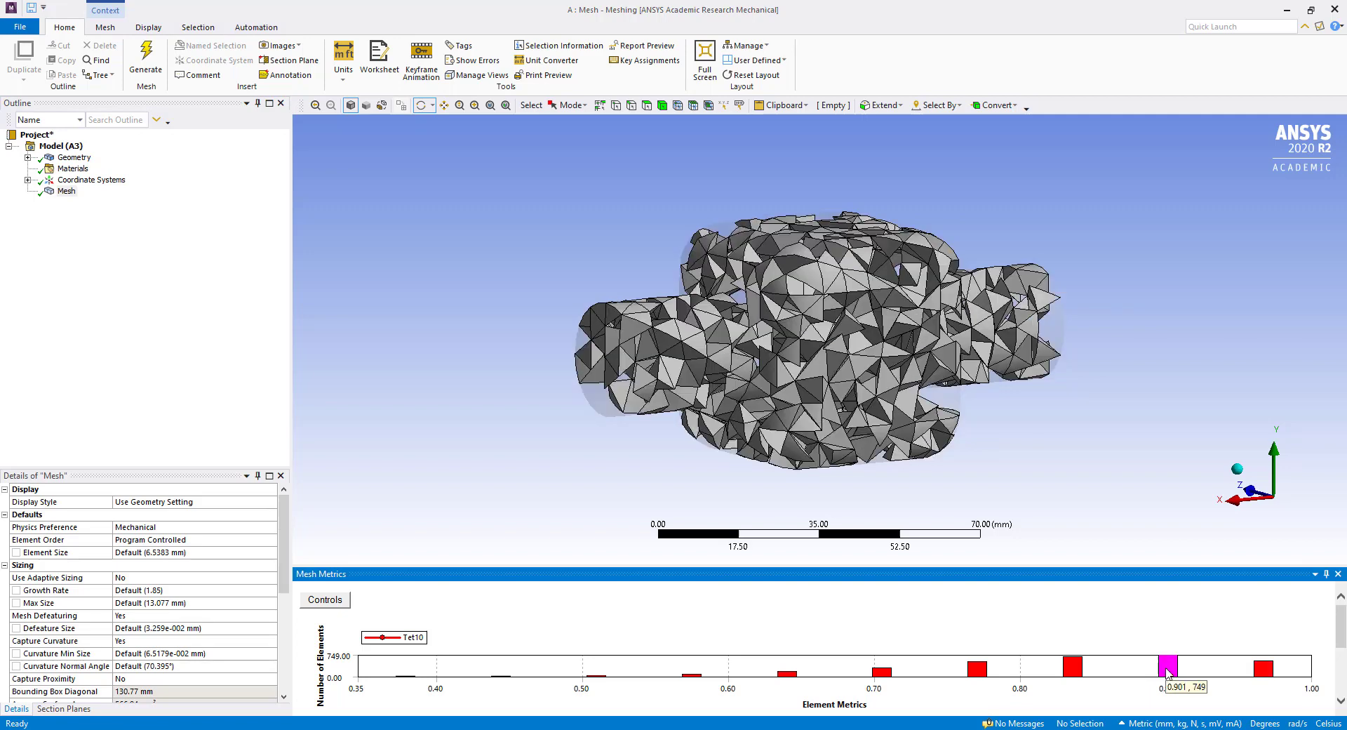
pyautogui.click(1077, 670)
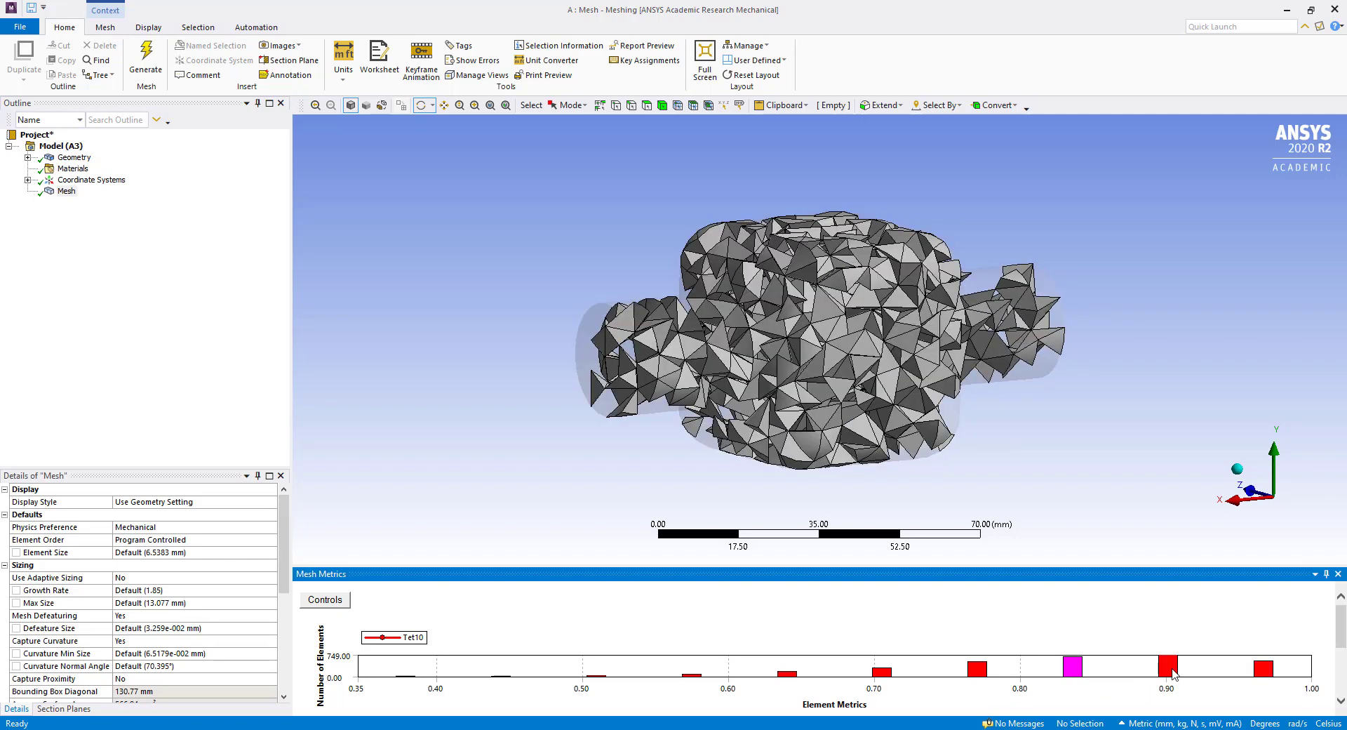
pyautogui.click(1171, 670)
pyautogui.click(1271, 674)
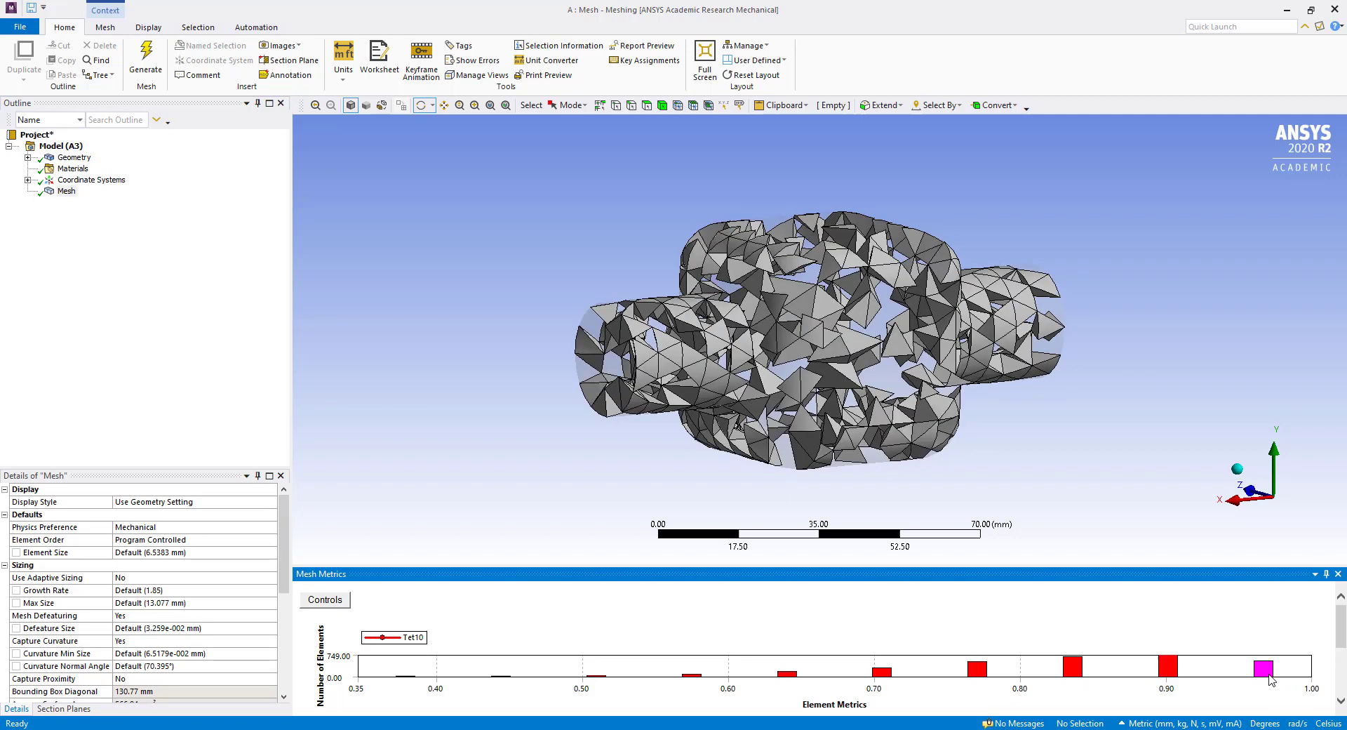